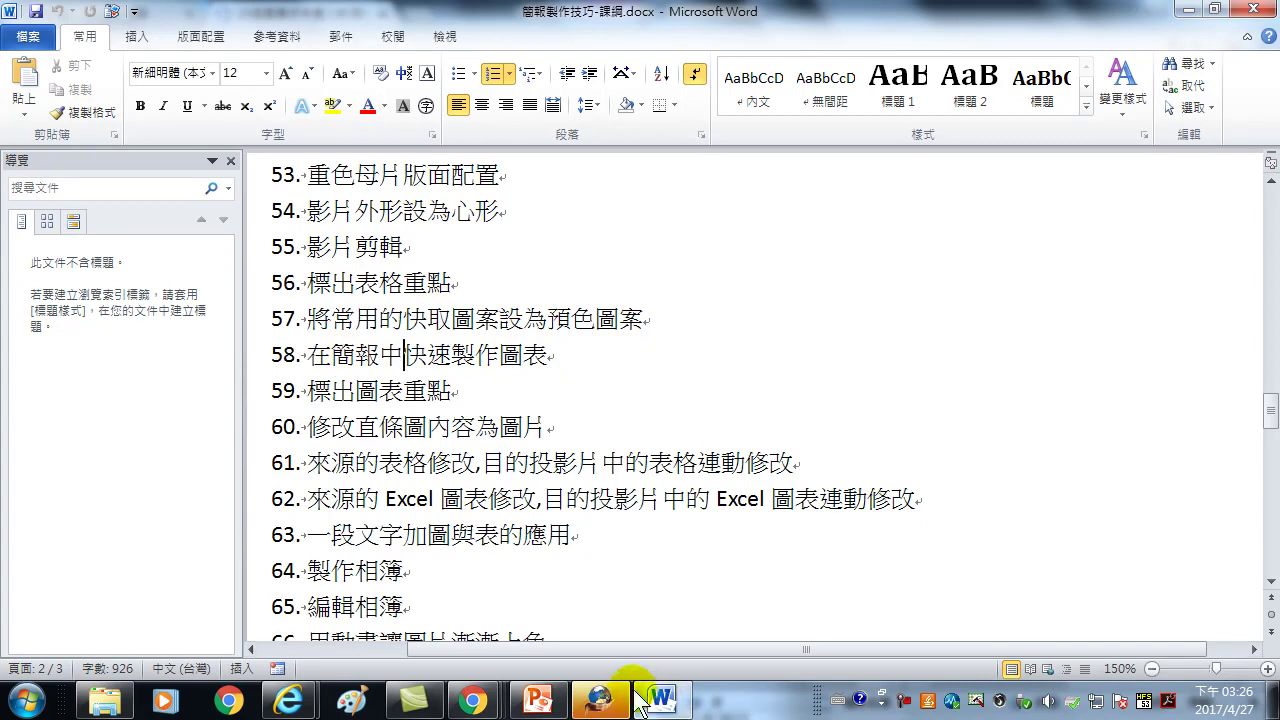
# Step: Switch from Word to the 自然簡報.pptx presentation in PowerPoint
pyautogui.click(538, 700)
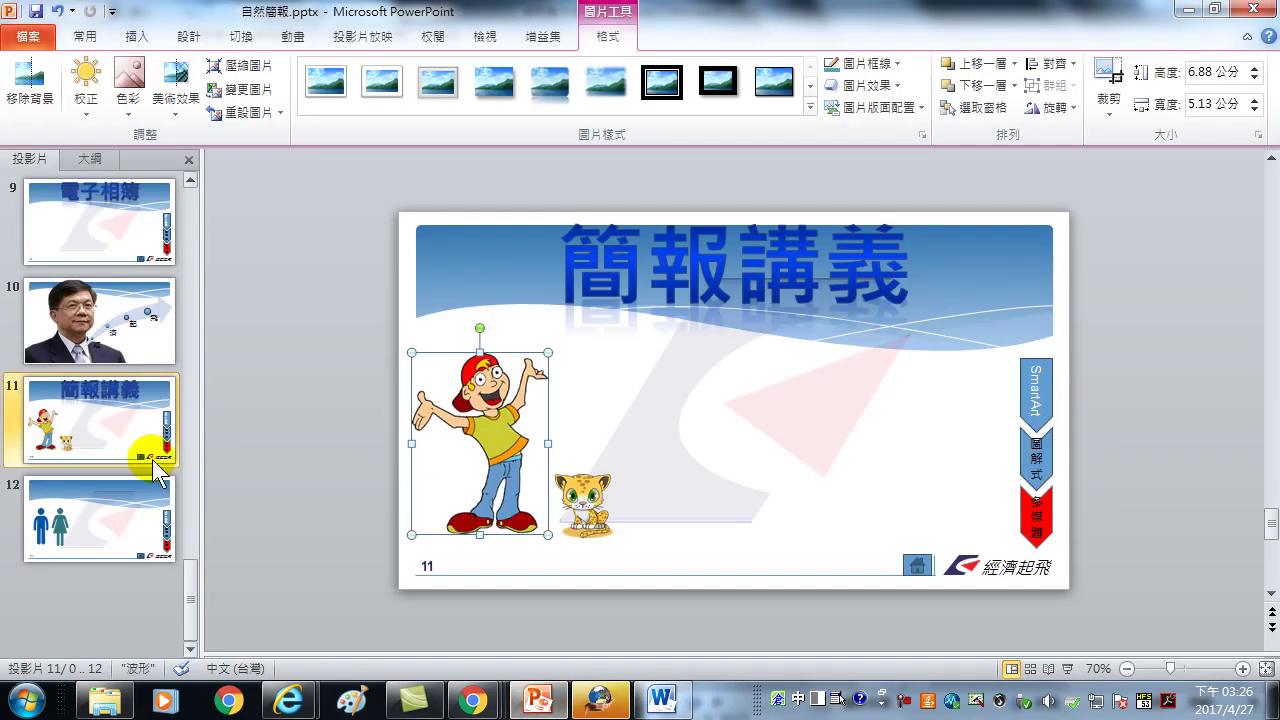
# Step: Go to slide 9 (電子相簿) and type AA, BB, CC, DD as bullet lines in its content box
pyautogui.click(155, 468)
pyautogui.click(135, 332)
pyautogui.click(120, 232)
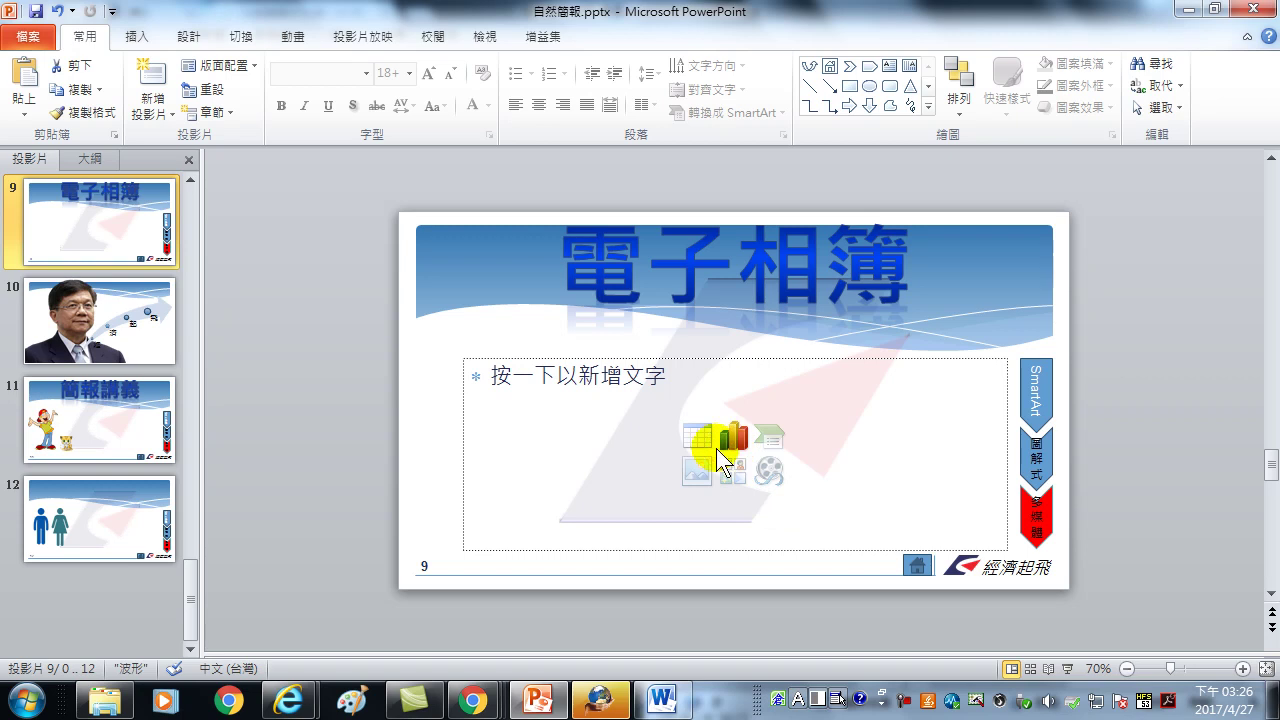
pyautogui.click(531, 395)
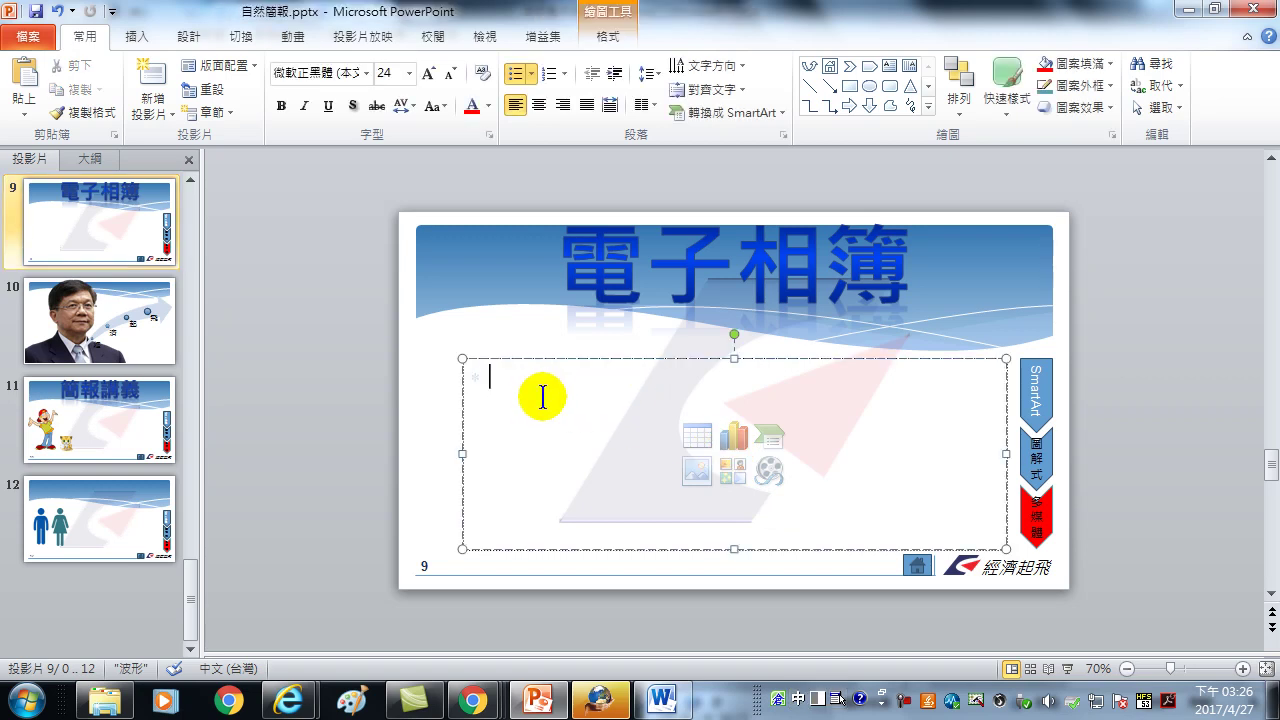
pyautogui.write('AA')
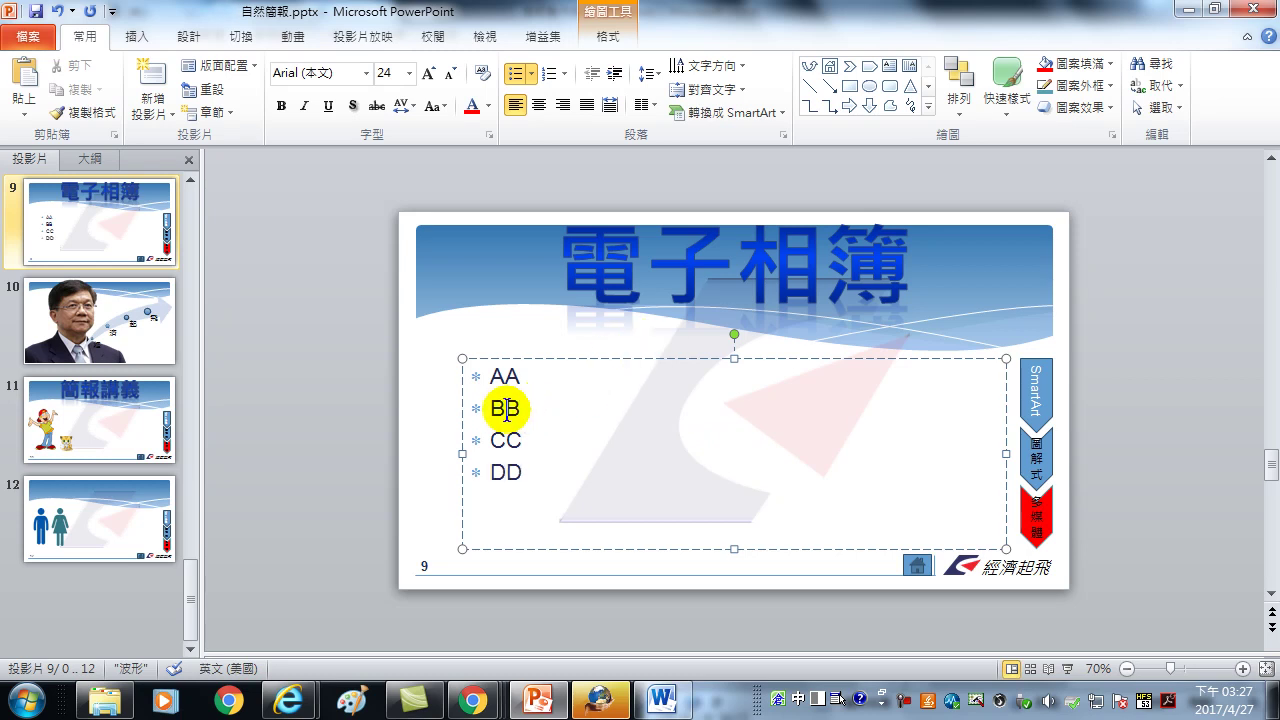
# Step: Convert slide 9's bulleted text to the Gear (齒輪圖) SmartArt layout from More SmartArt Graphics
pyautogui.rightClick(510, 412)
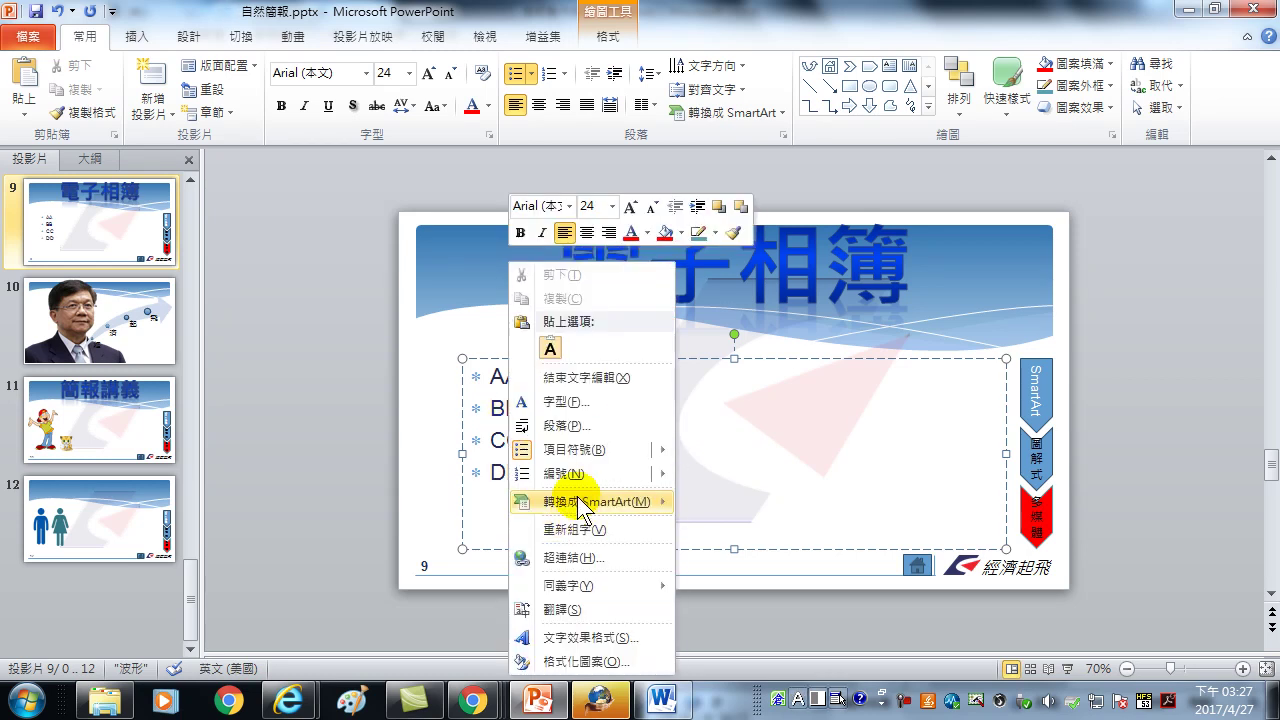
pyautogui.moveTo(598, 503)
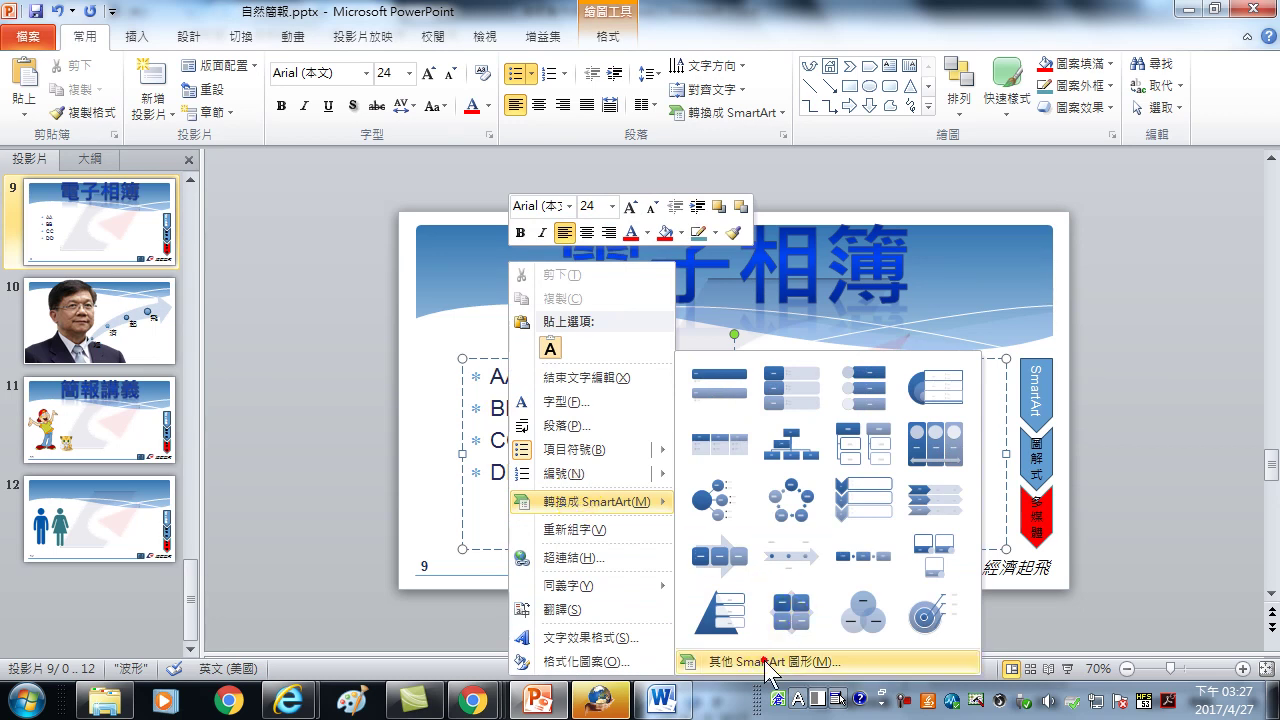
pyautogui.click(760, 661)
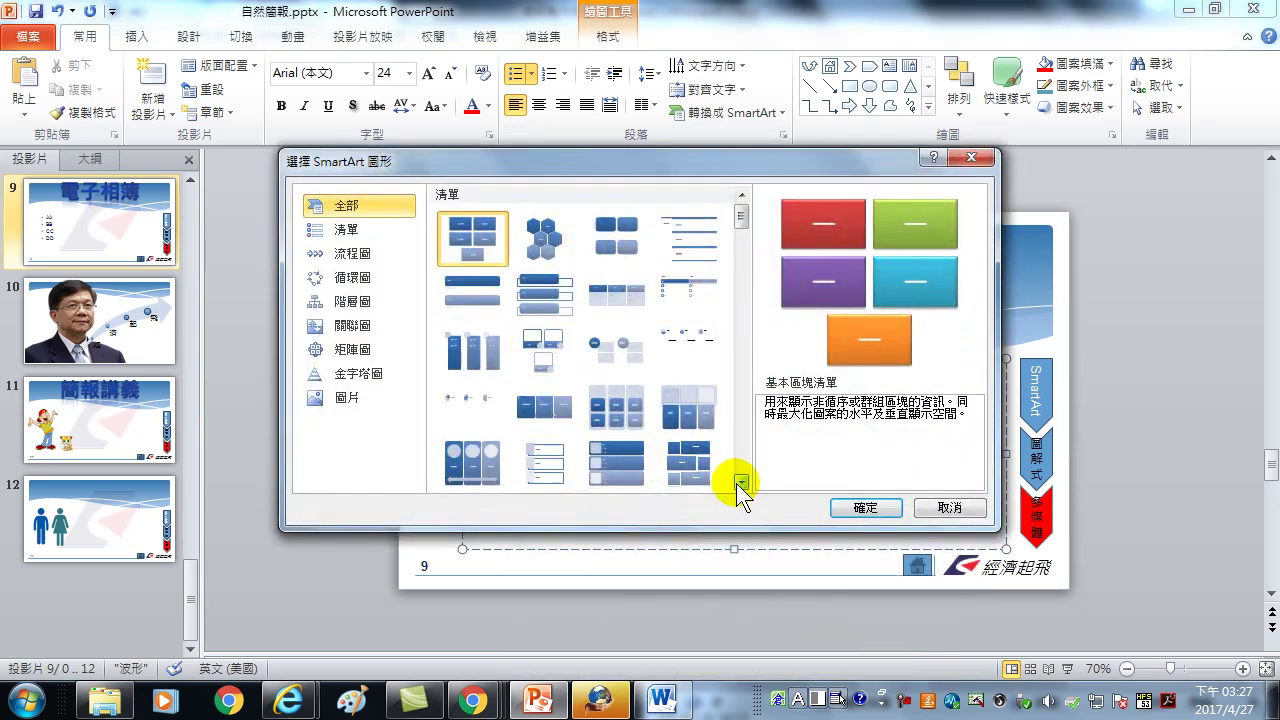
pyautogui.click(742, 482)
pyautogui.click(742, 482)
pyautogui.click(742, 482)
pyautogui.click(742, 482)
pyautogui.click(742, 482)
pyautogui.click(742, 482)
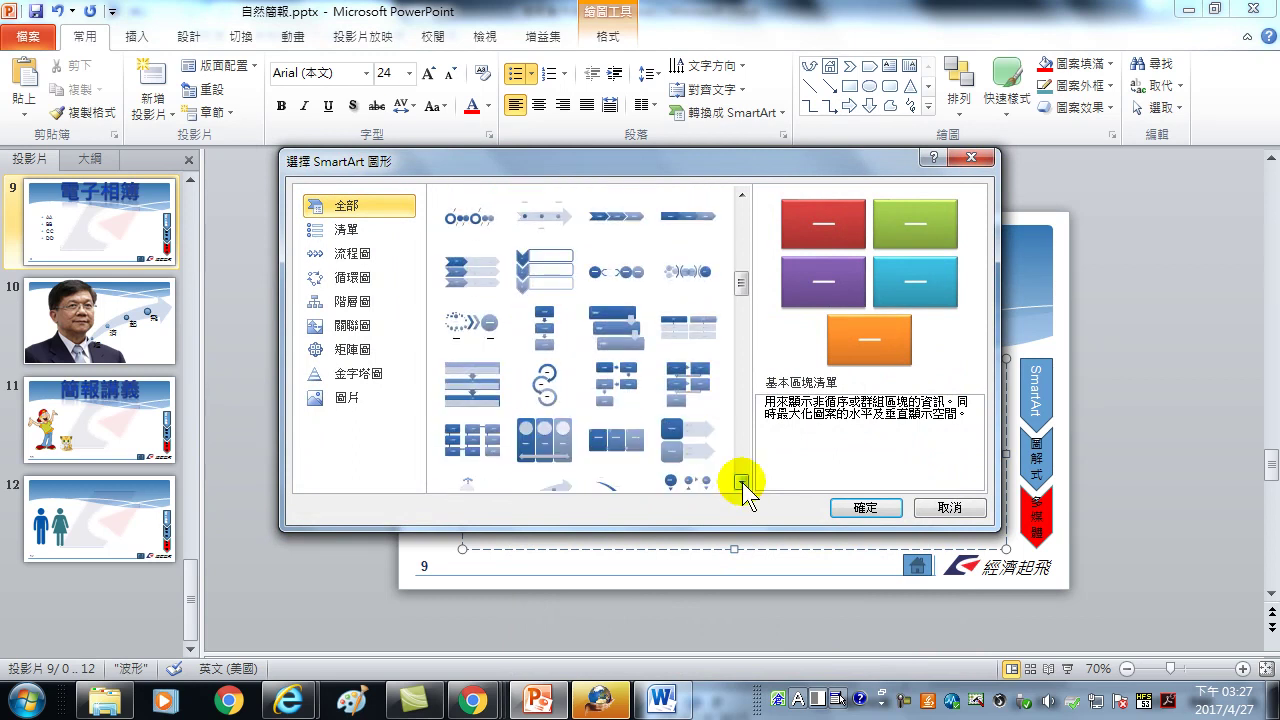
pyautogui.click(742, 482)
pyautogui.click(742, 482)
pyautogui.click(742, 482)
pyautogui.click(742, 482)
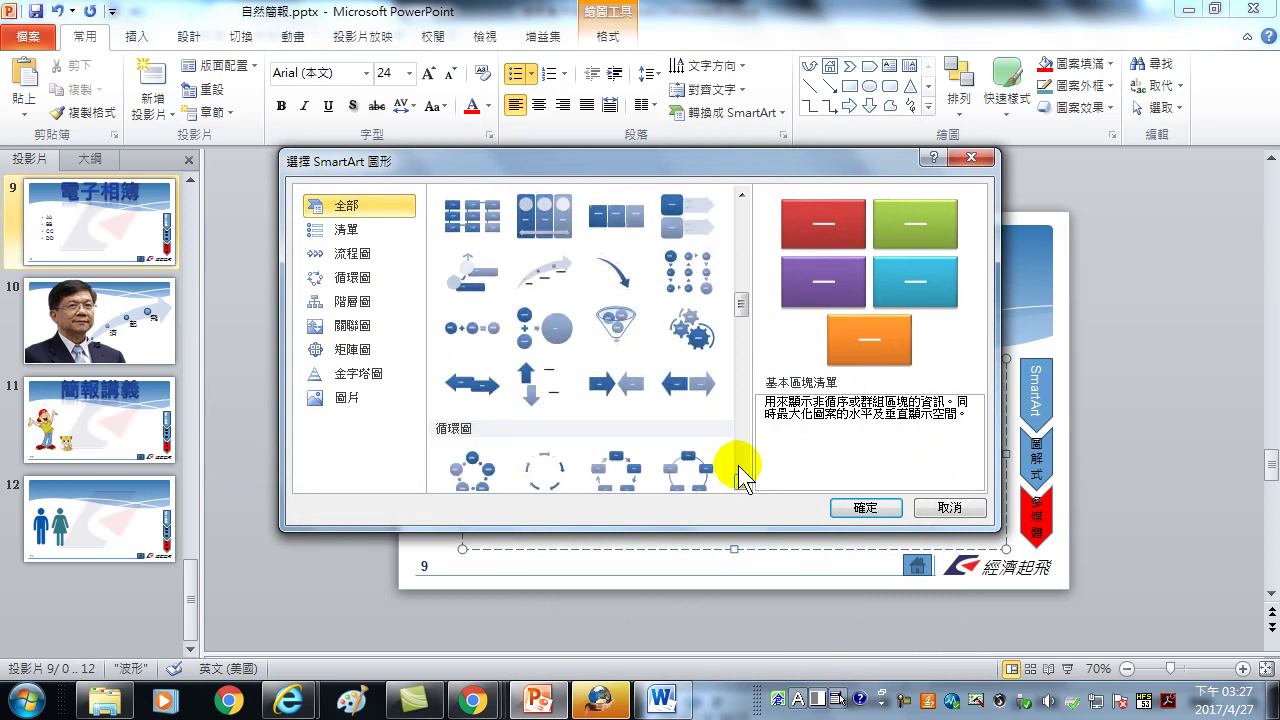
pyautogui.click(681, 324)
pyautogui.click(865, 508)
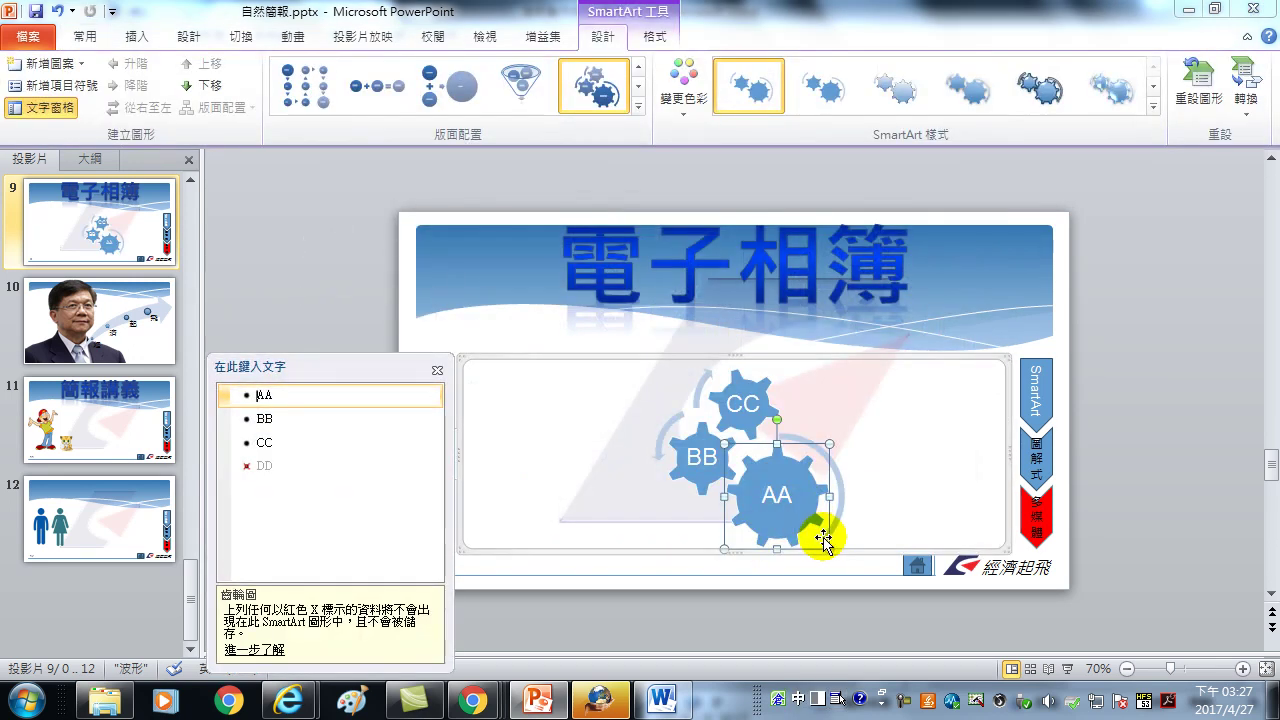
pyautogui.click(684, 88)
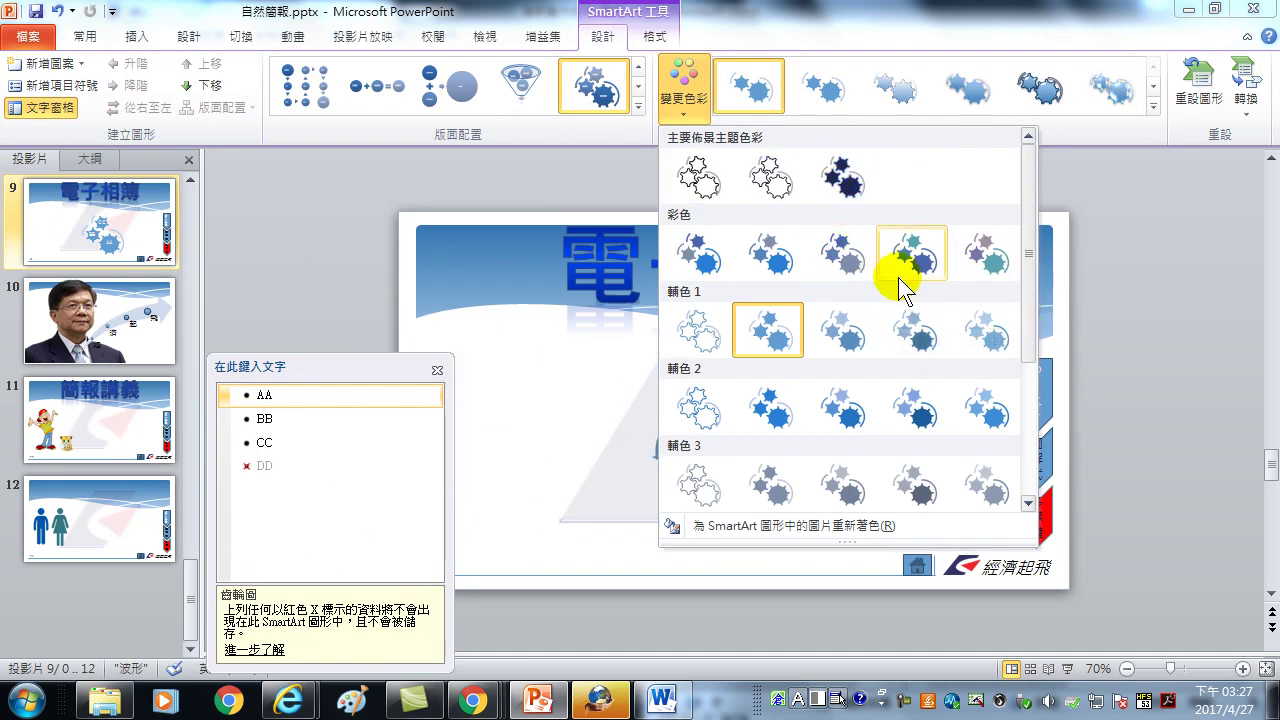
pyautogui.moveTo(1028, 270); pyautogui.dragTo(1008, 368)
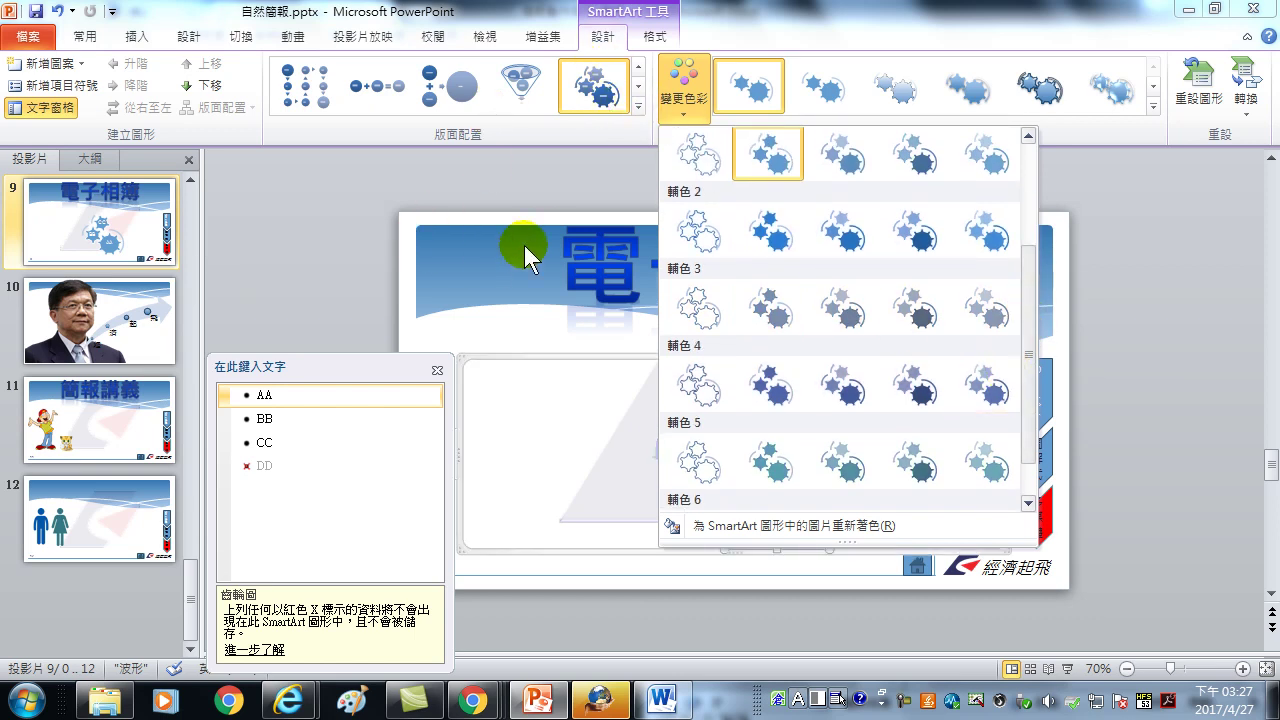
pyautogui.click(1137, 286)
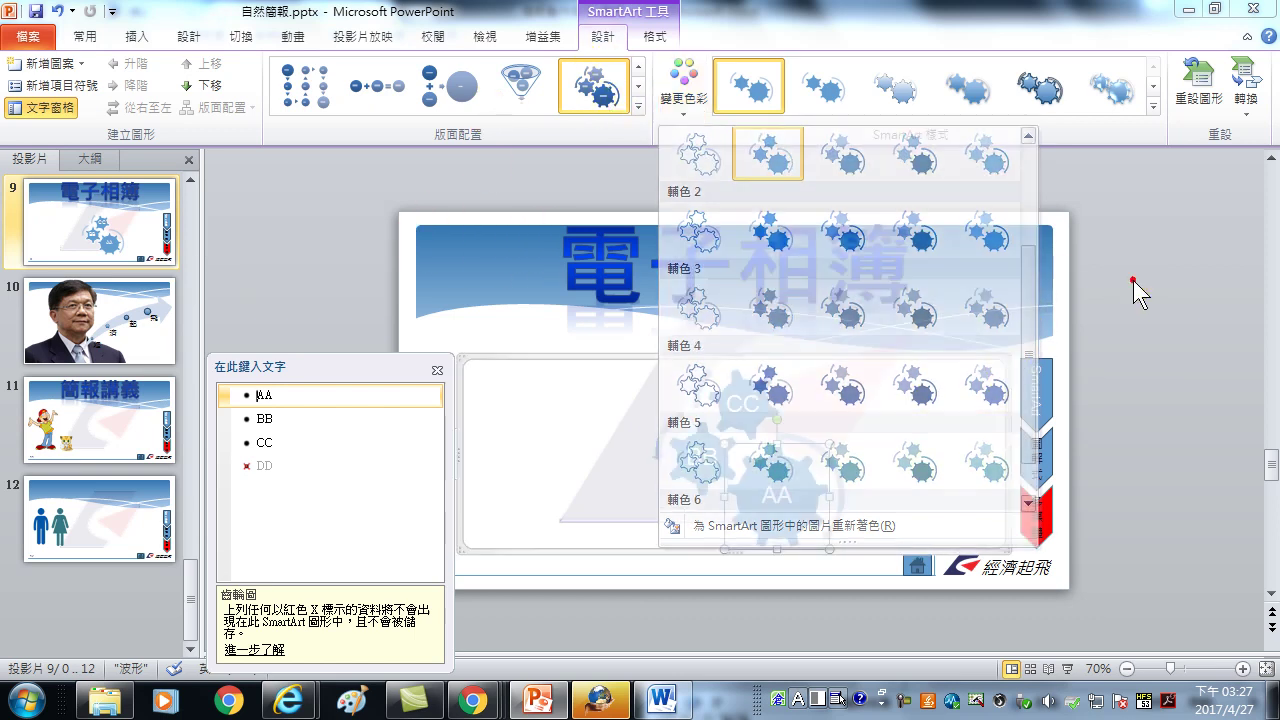
pyautogui.click(770, 358)
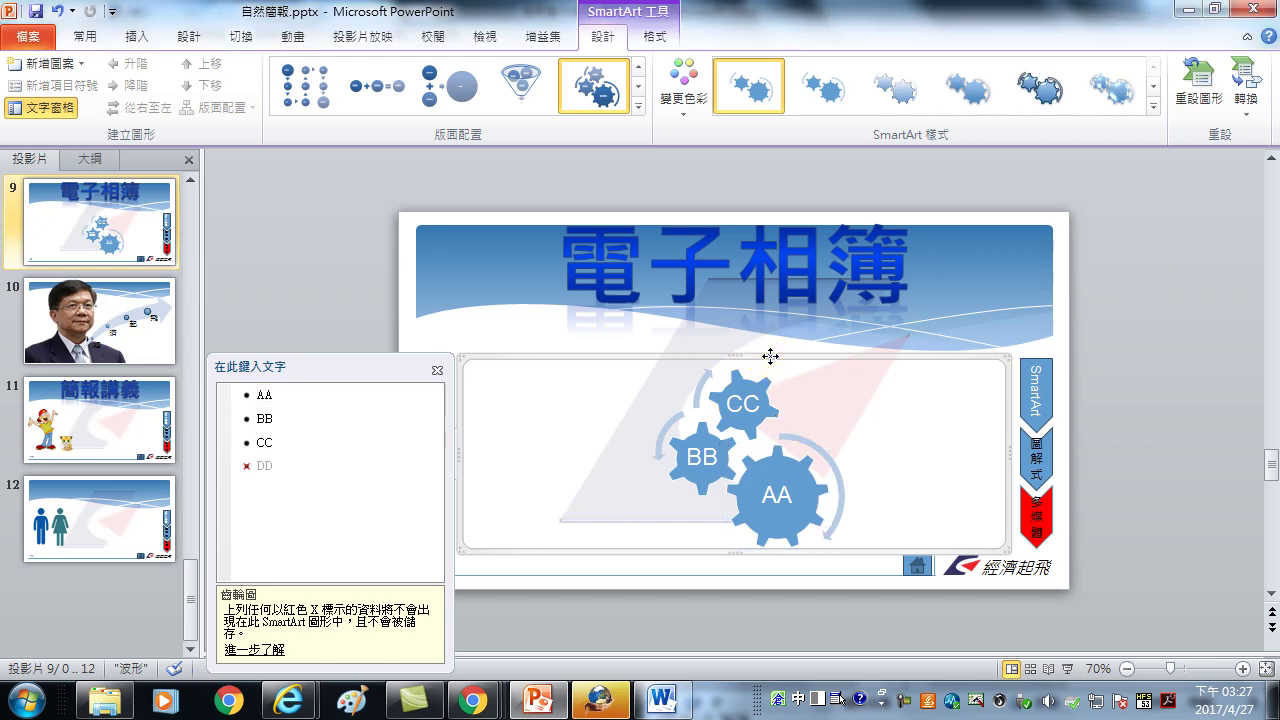
pyautogui.rightClick(770, 357)
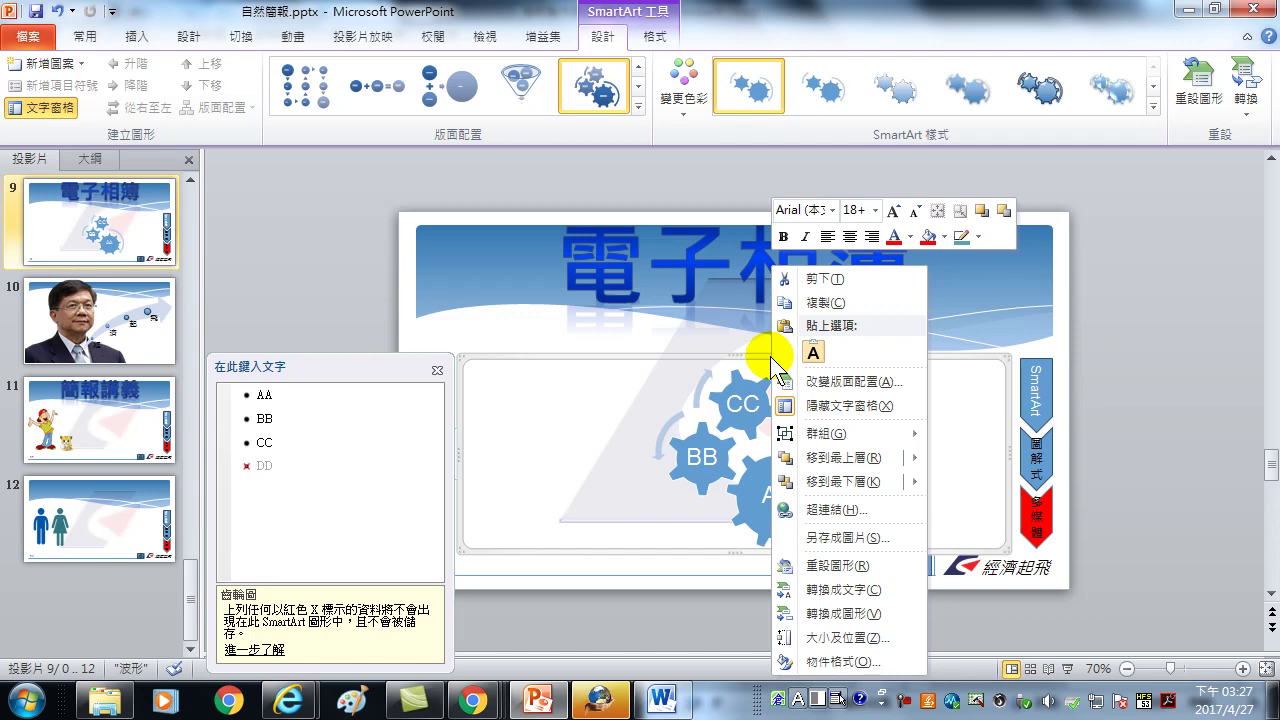
pyautogui.click(778, 465)
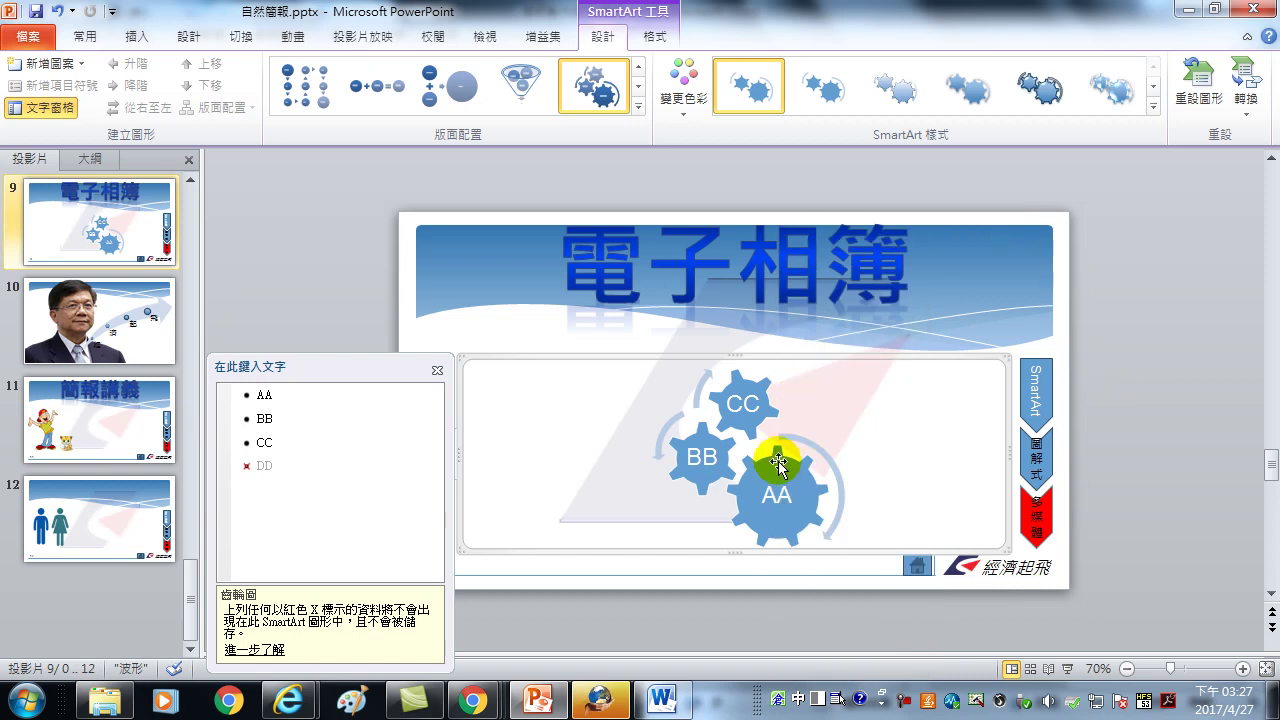
pyautogui.click(300, 468)
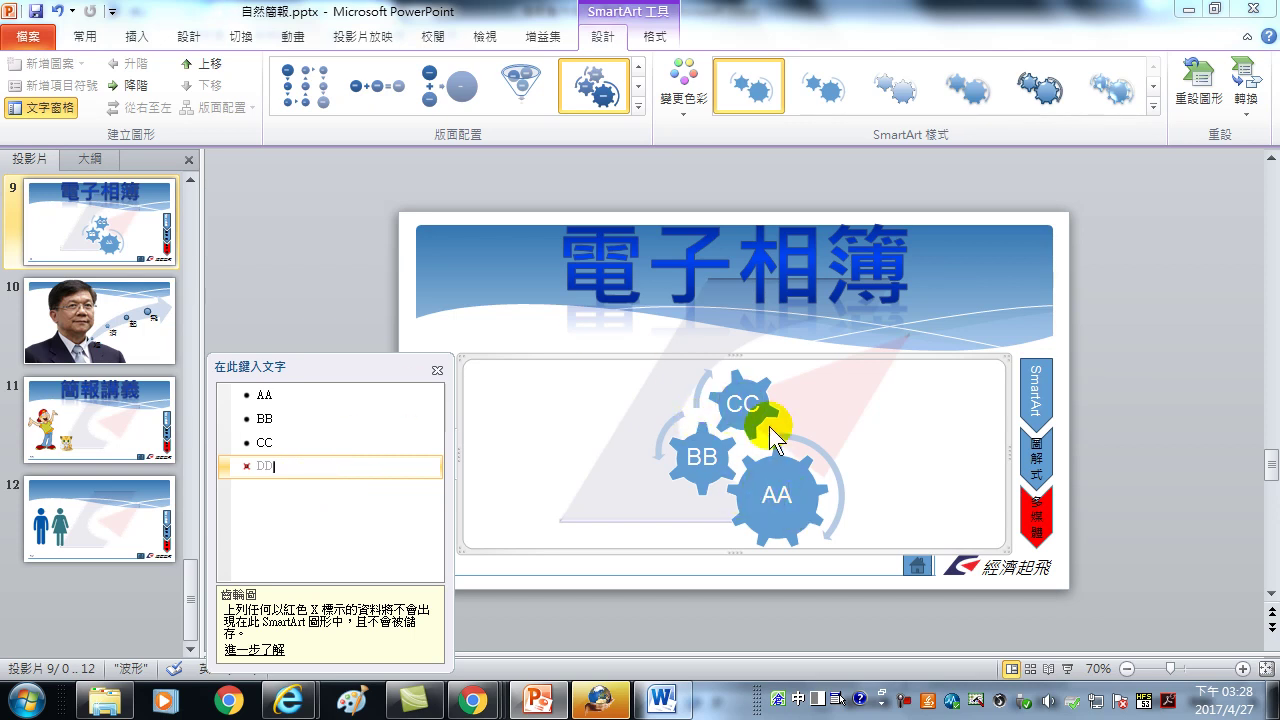
pyautogui.click(785, 470)
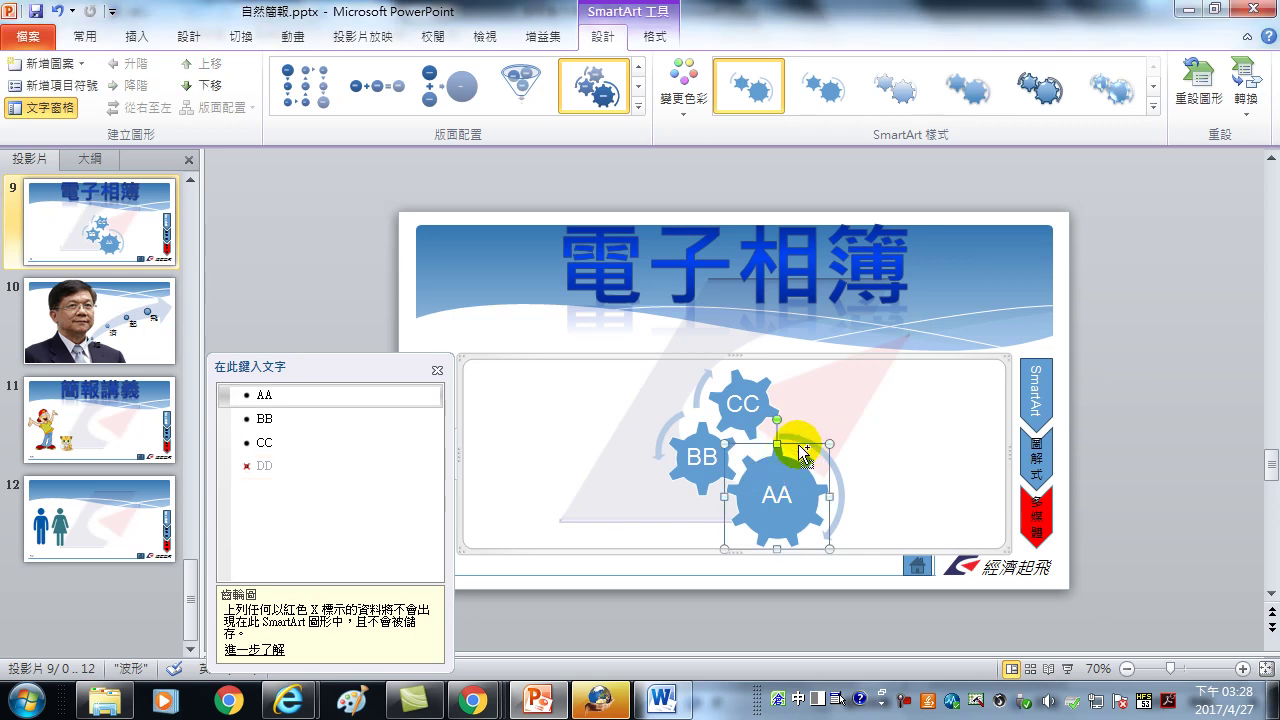
# Step: Duplicate the AA gear with Ctrl+D, undo moving the copy, and deselect the graphic
pyautogui.hotkey('ctrl', 'd')
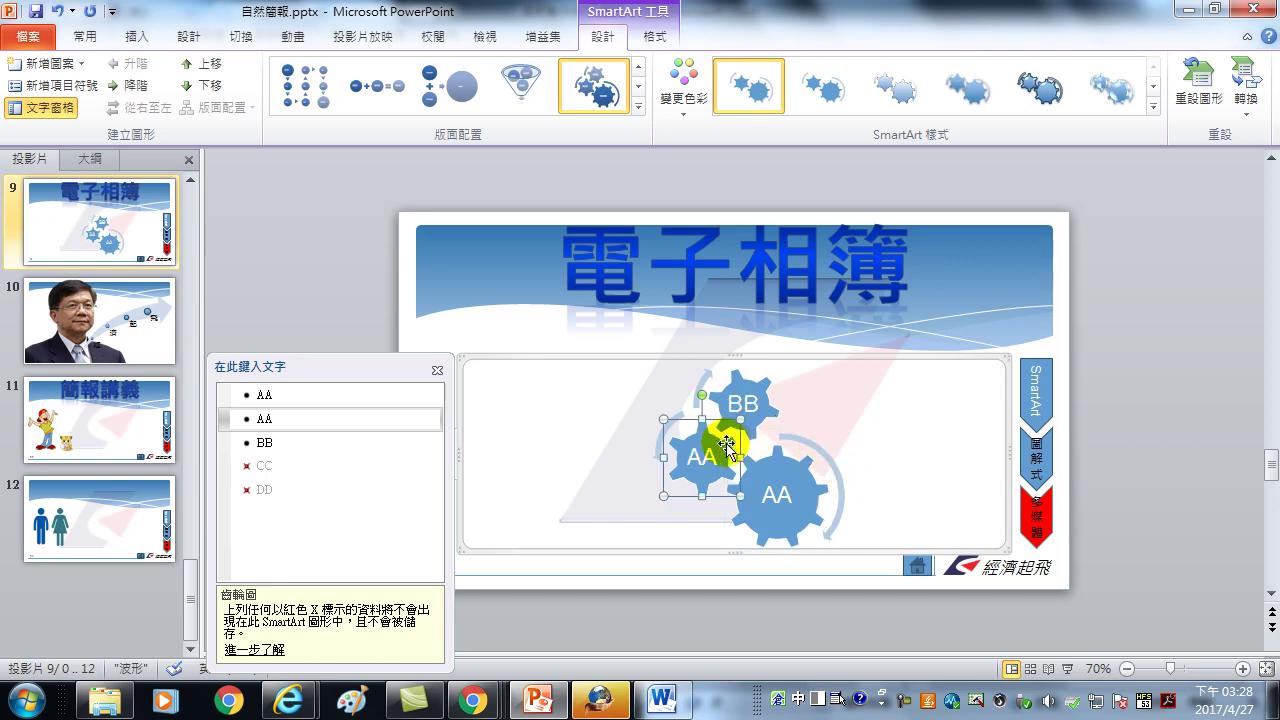
pyautogui.moveTo(717, 425); pyautogui.dragTo(597, 453)
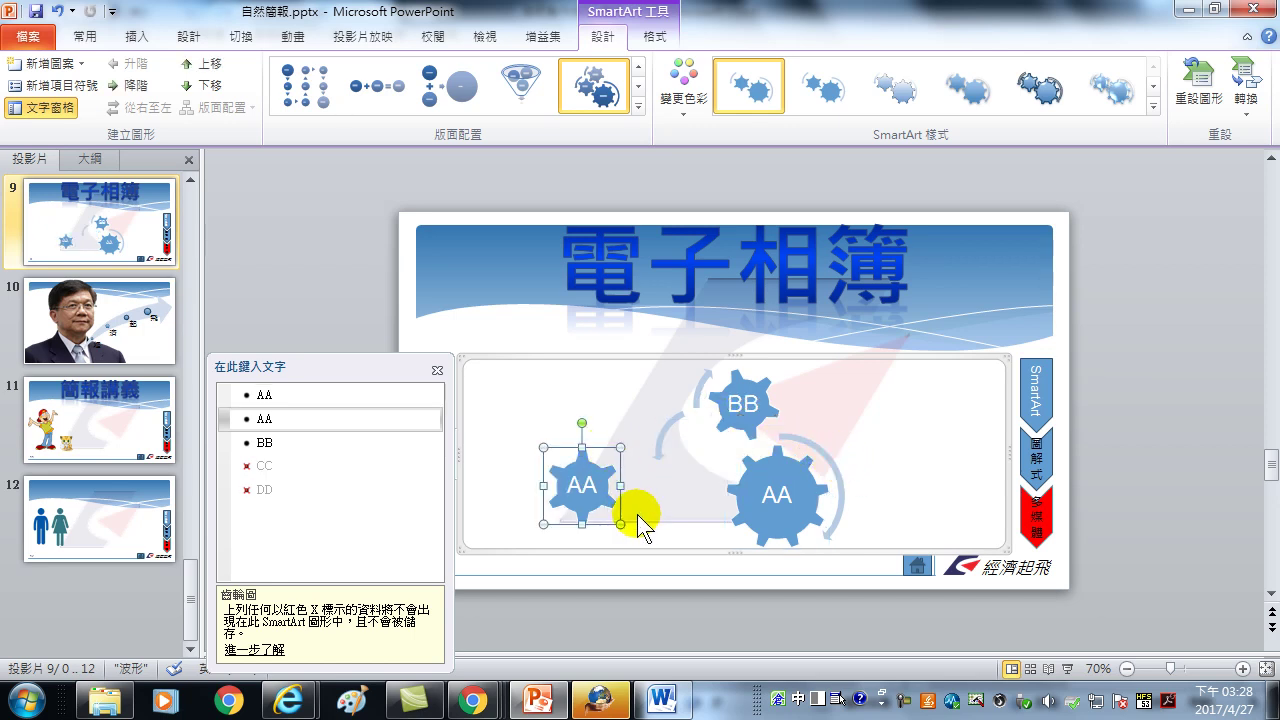
pyautogui.hotkey('ctrl', 'z')
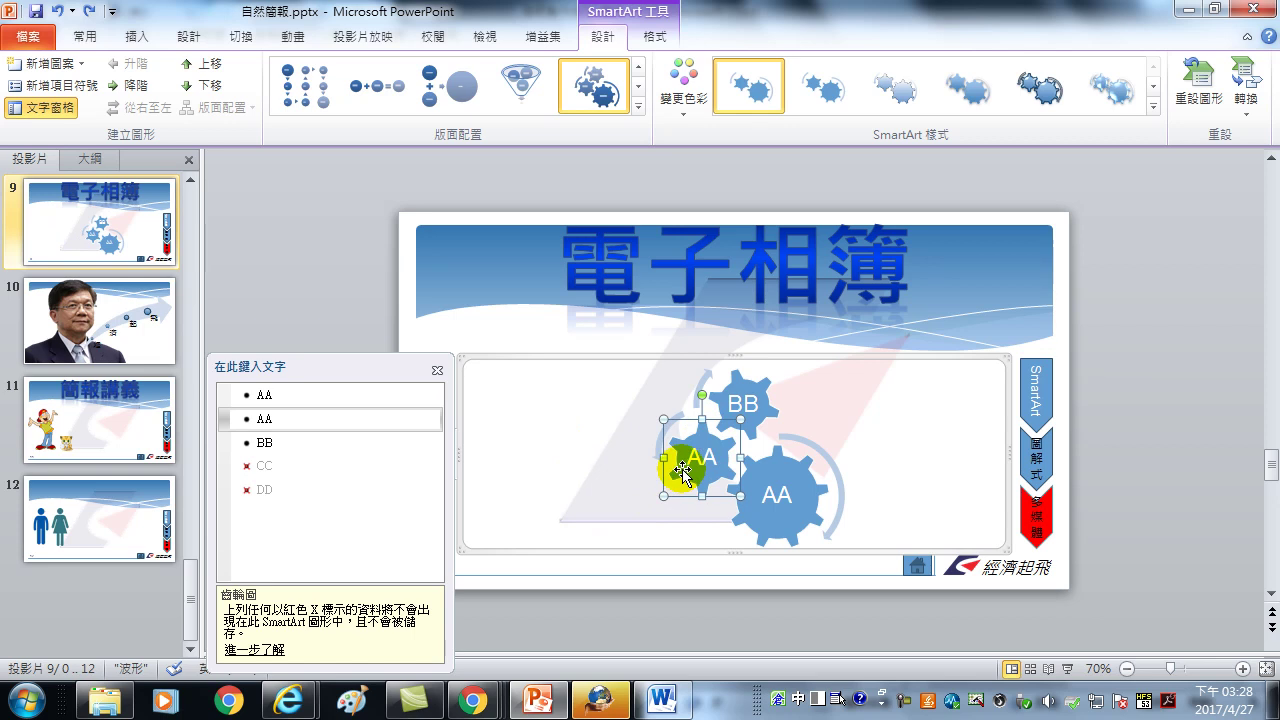
pyautogui.click(1178, 333)
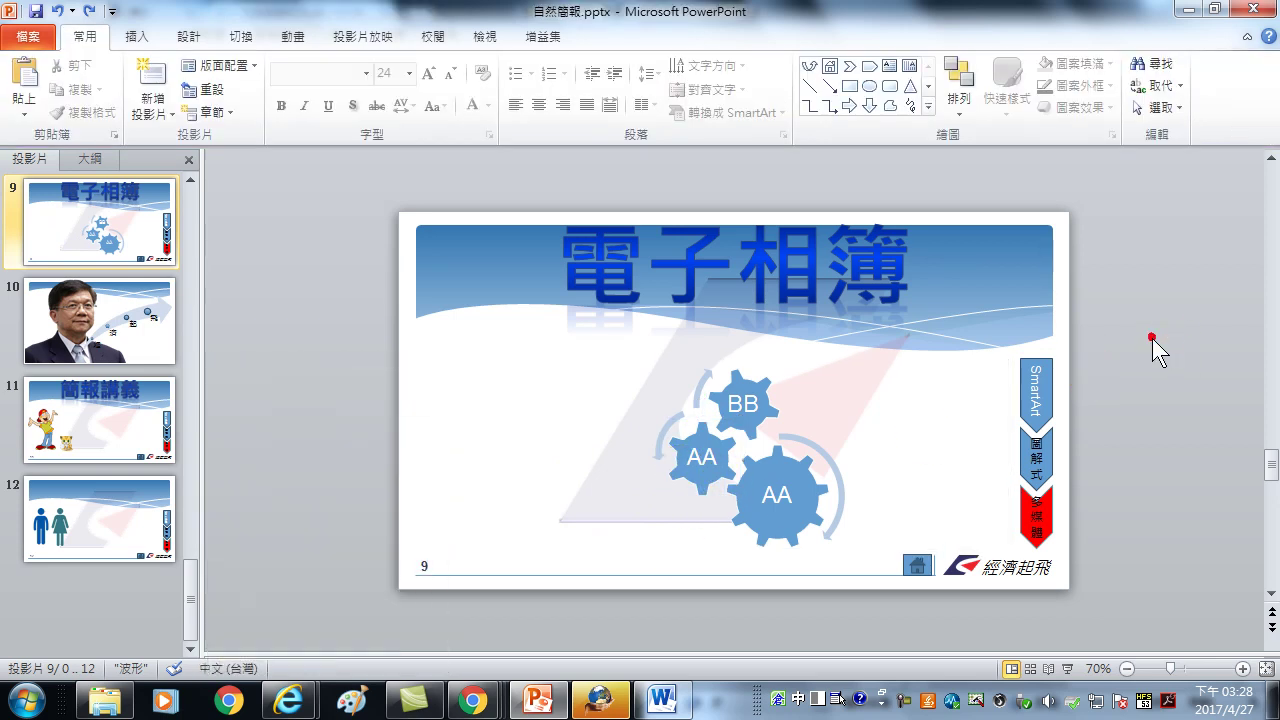
# Step: Paste an AA gear copy at the lower left, tilt it clockwise and enlarge it
pyautogui.hotkey('ctrl', 'v')
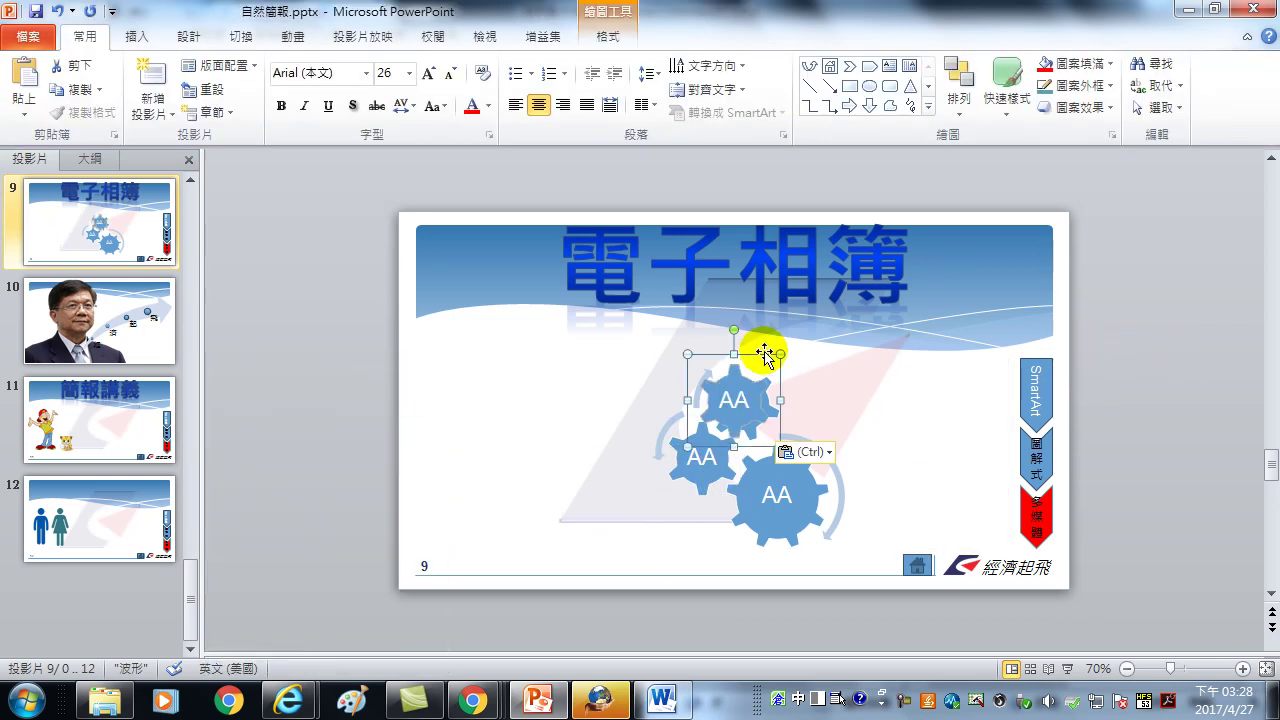
pyautogui.moveTo(764, 352)
pyautogui.mouseDown()
pyautogui.moveTo(679, 493)
pyautogui.moveTo(710, 482)
pyautogui.mouseUp()
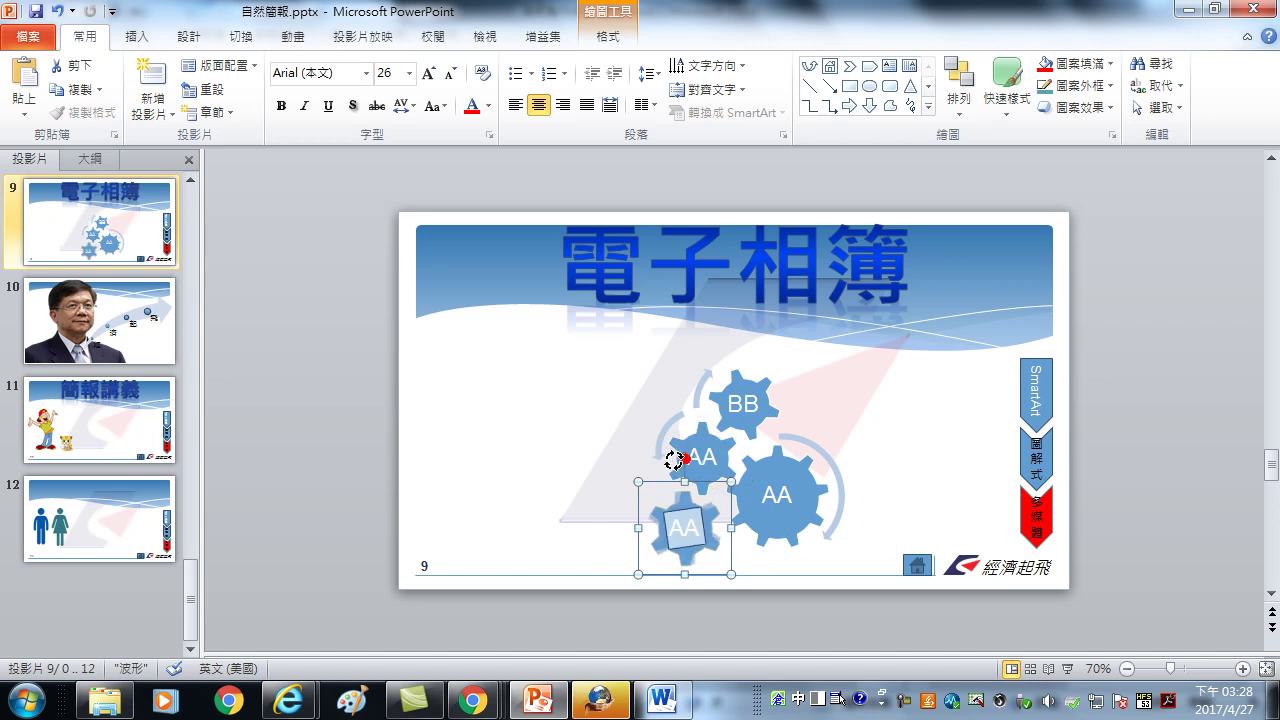
pyautogui.moveTo(684, 459)
pyautogui.mouseDown()
pyautogui.moveTo(720, 476)
pyautogui.moveTo(745, 433)
pyautogui.mouseUp()
pyautogui.moveTo(686, 491)
pyautogui.mouseDown()
pyautogui.moveTo(681, 523)
pyautogui.moveTo(676, 514)
pyautogui.mouseUp()
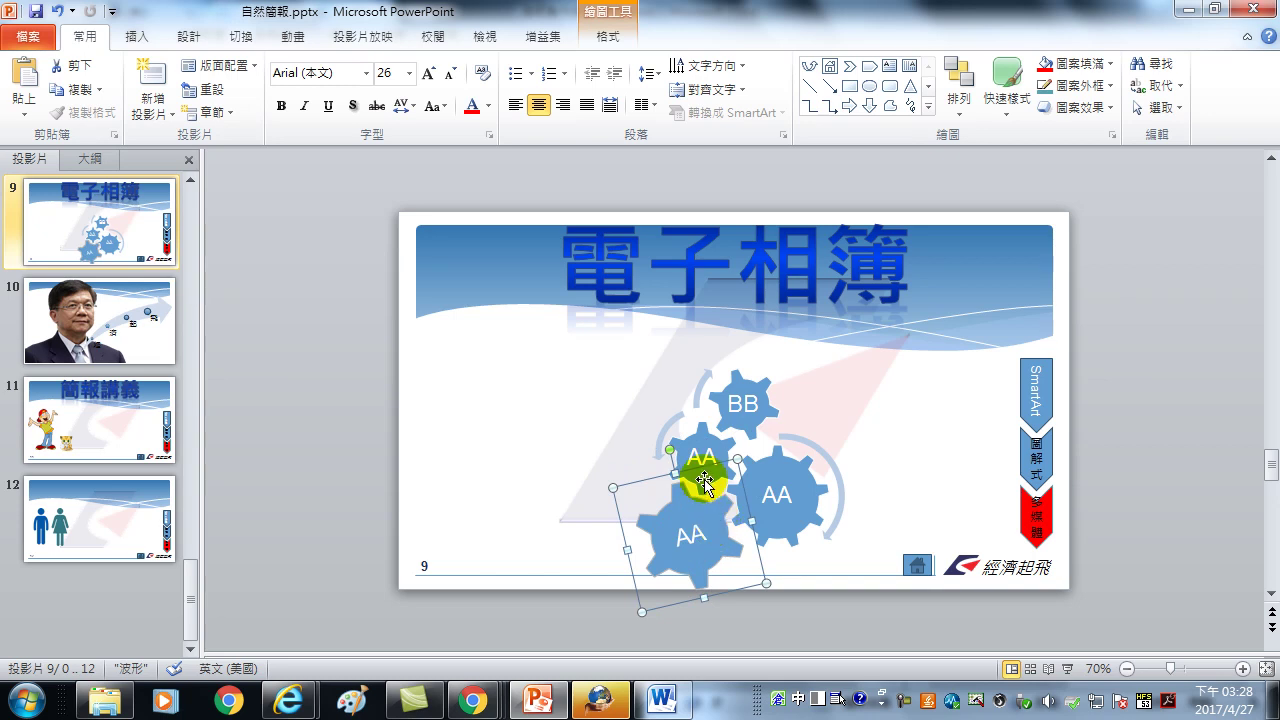
pyautogui.click(1132, 353)
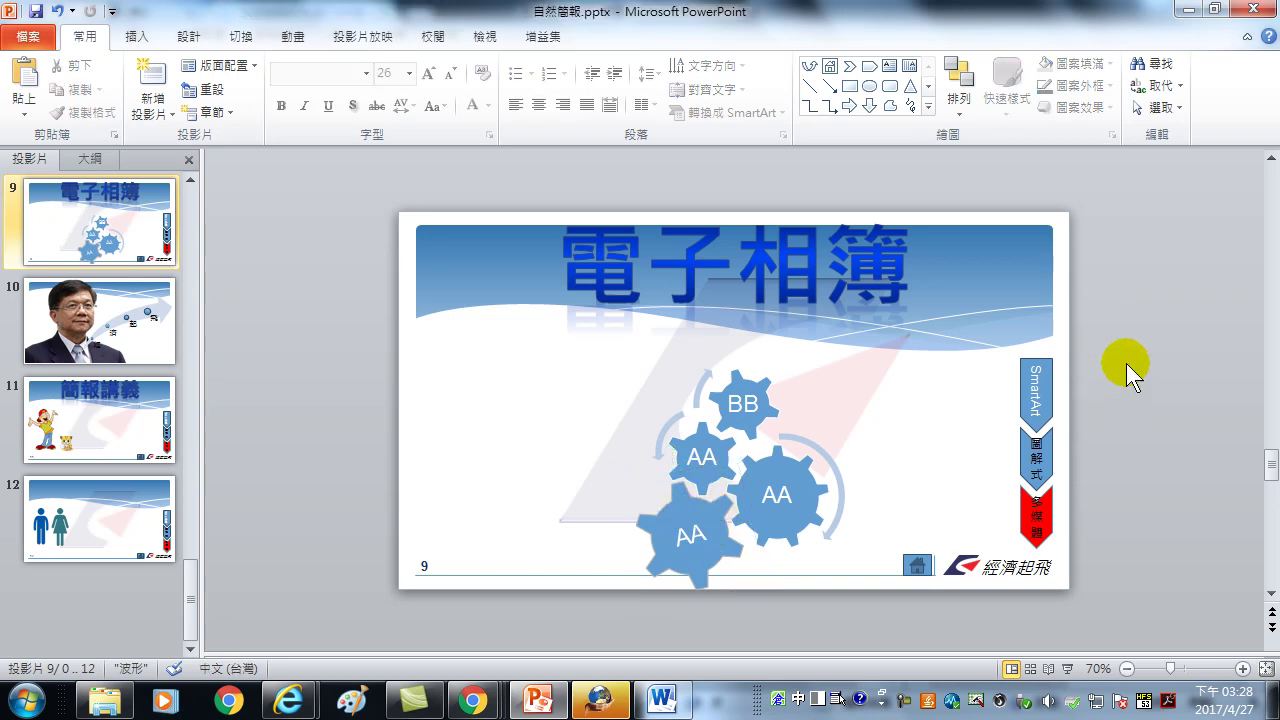
# Step: Paste another AA gear copy at the upper left and rotate it
pyautogui.hotkey('ctrl', 'v')
pyautogui.moveTo(755, 358); pyautogui.dragTo(671, 339)
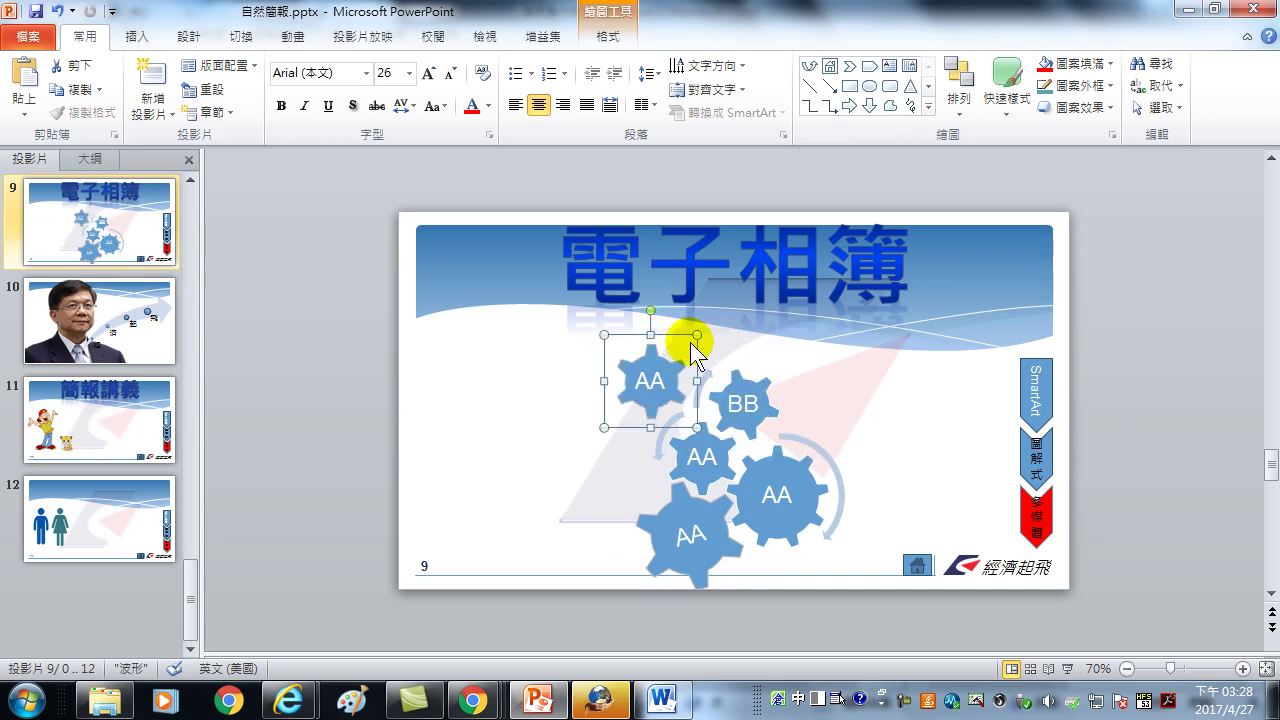
pyautogui.moveTo(650, 310)
pyautogui.mouseDown()
pyautogui.moveTo(634, 316)
pyautogui.moveTo(660, 330)
pyautogui.mouseUp()
pyautogui.click(785, 450)
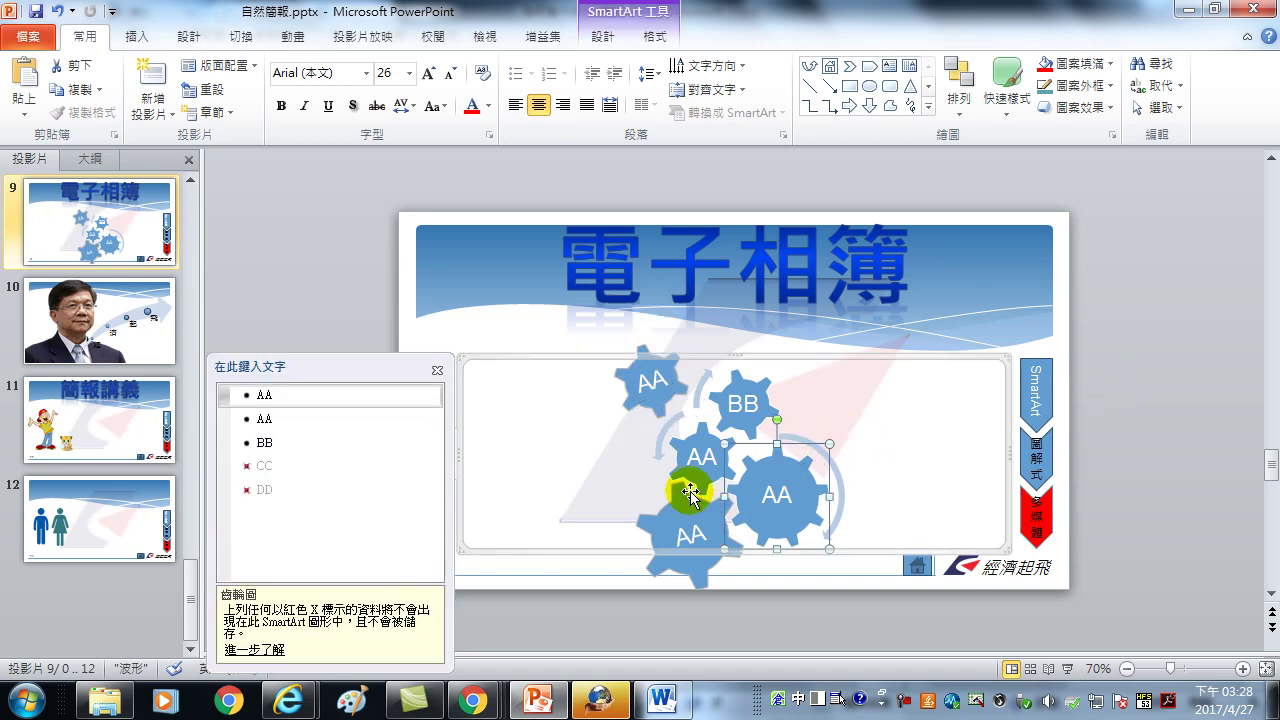
pyautogui.click(652, 370)
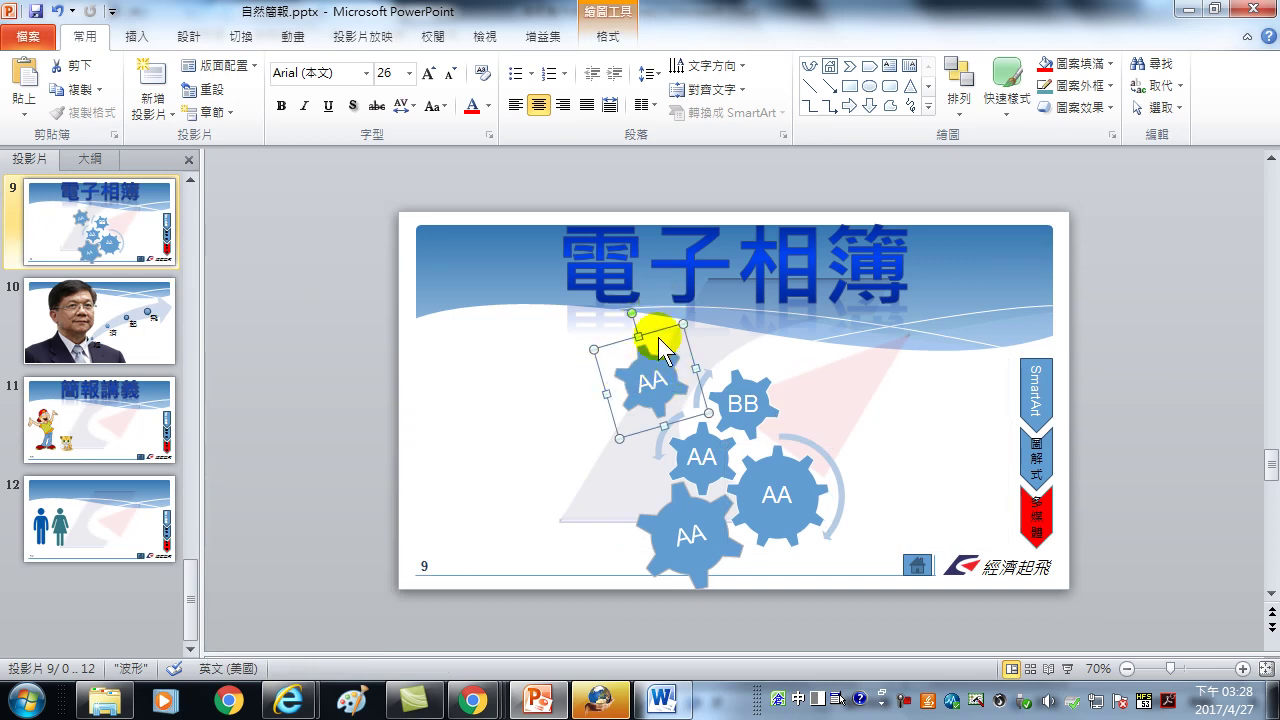
# Step: Fill the upper-left copied gear red and the lower-left copied gear yellow using Shape Fill
pyautogui.click(604, 42)
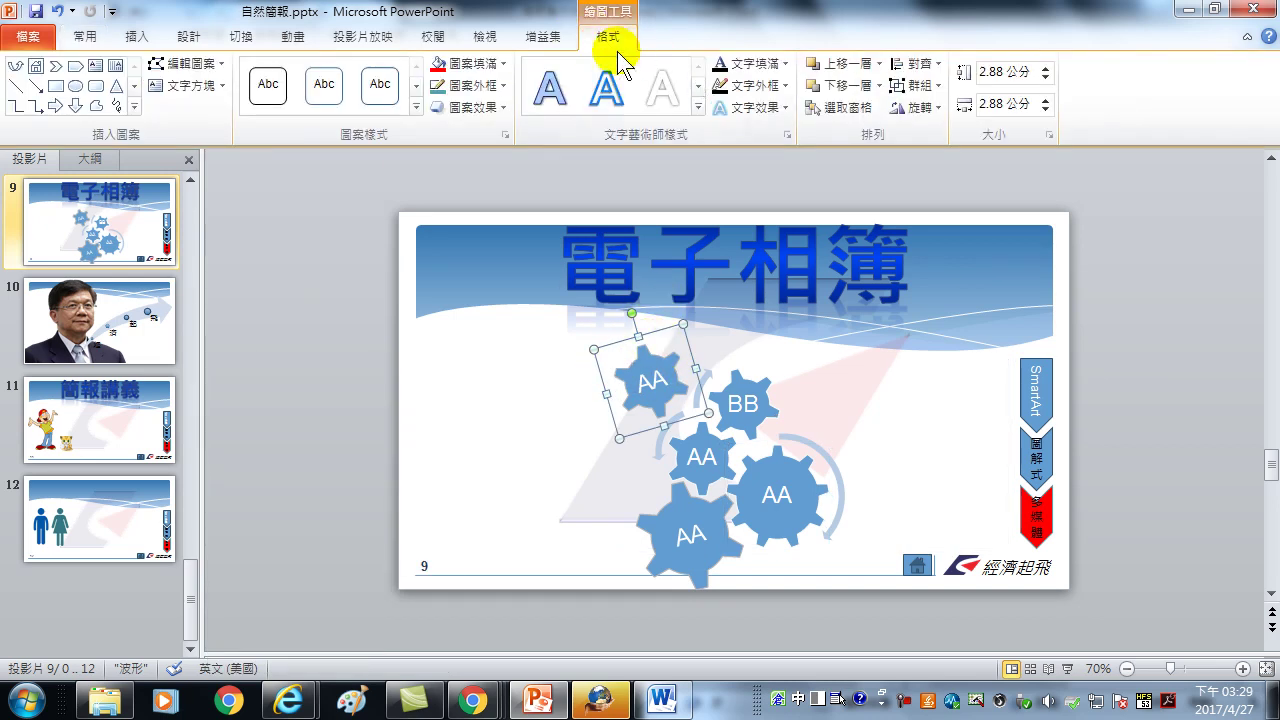
pyautogui.click(502, 63)
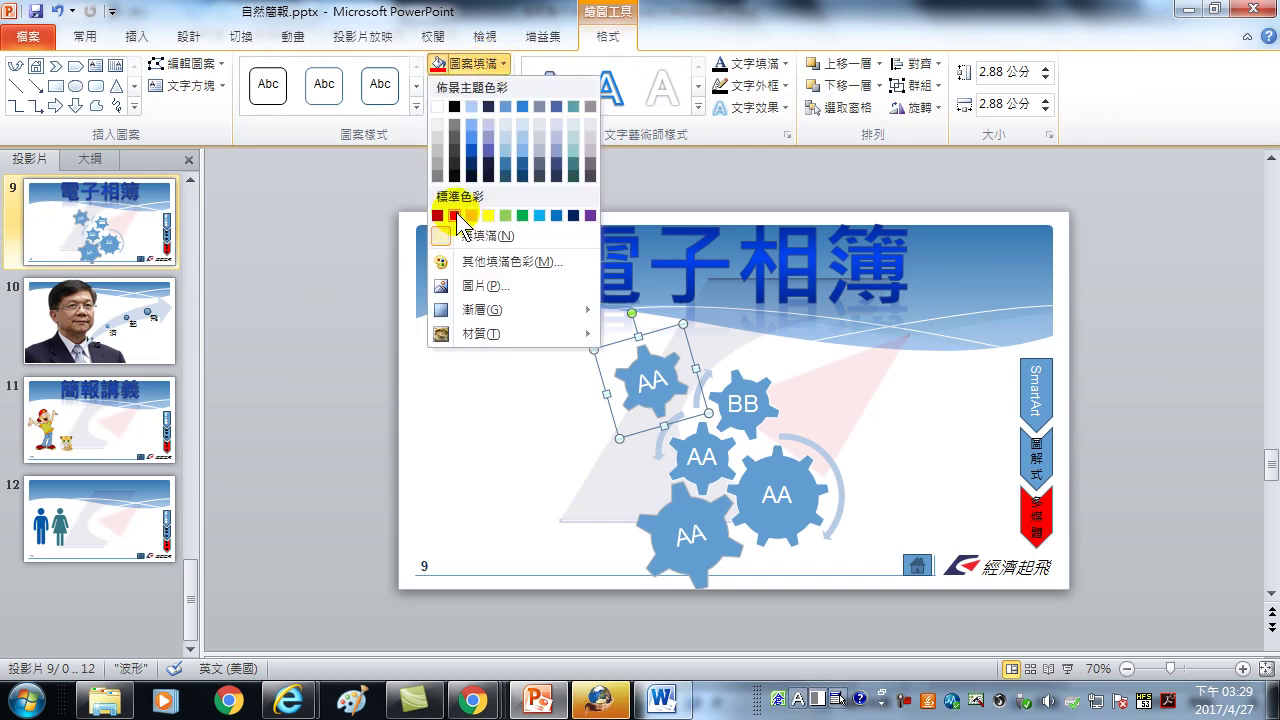
pyautogui.click(456, 213)
pyautogui.click(686, 527)
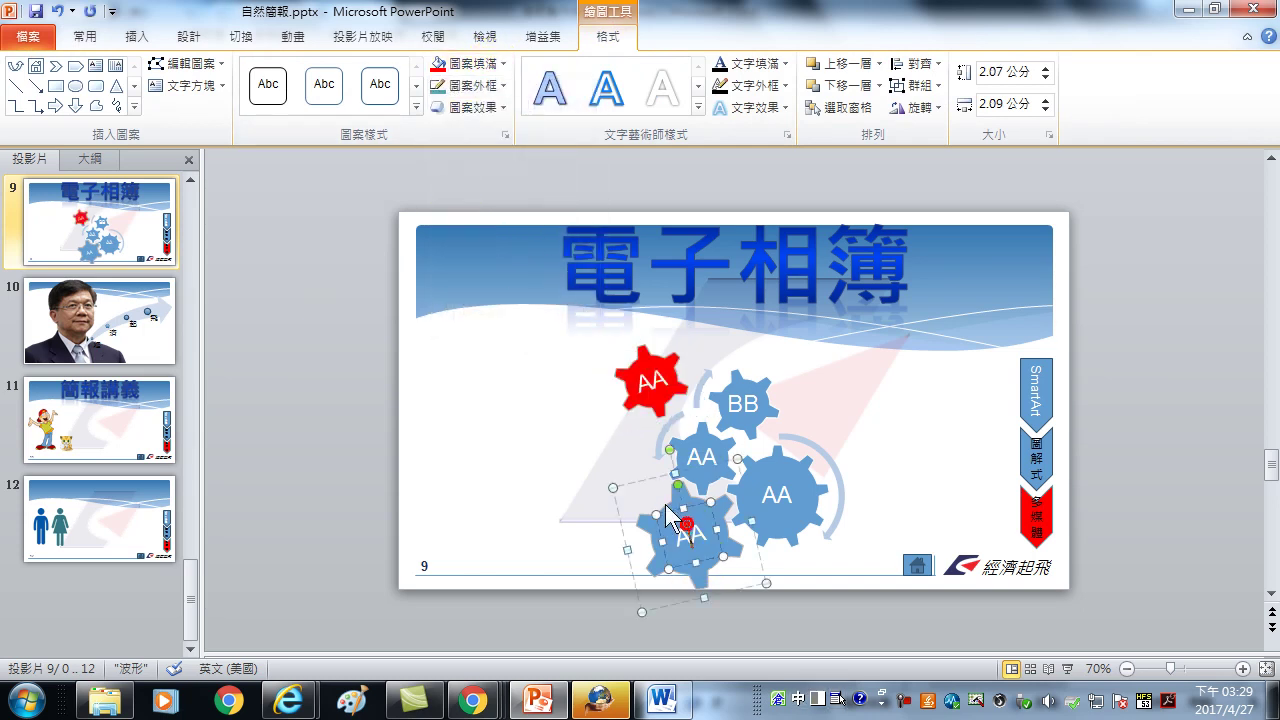
pyautogui.click(668, 508)
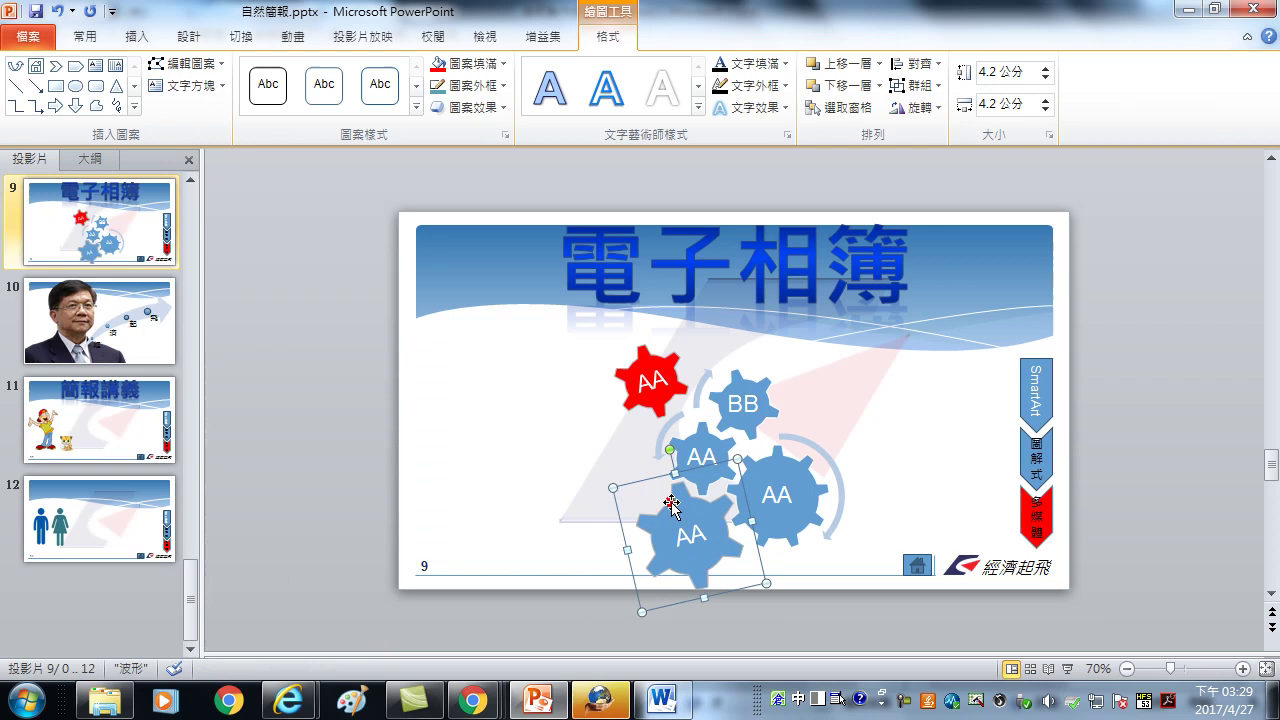
pyautogui.click(502, 63)
pyautogui.click(489, 213)
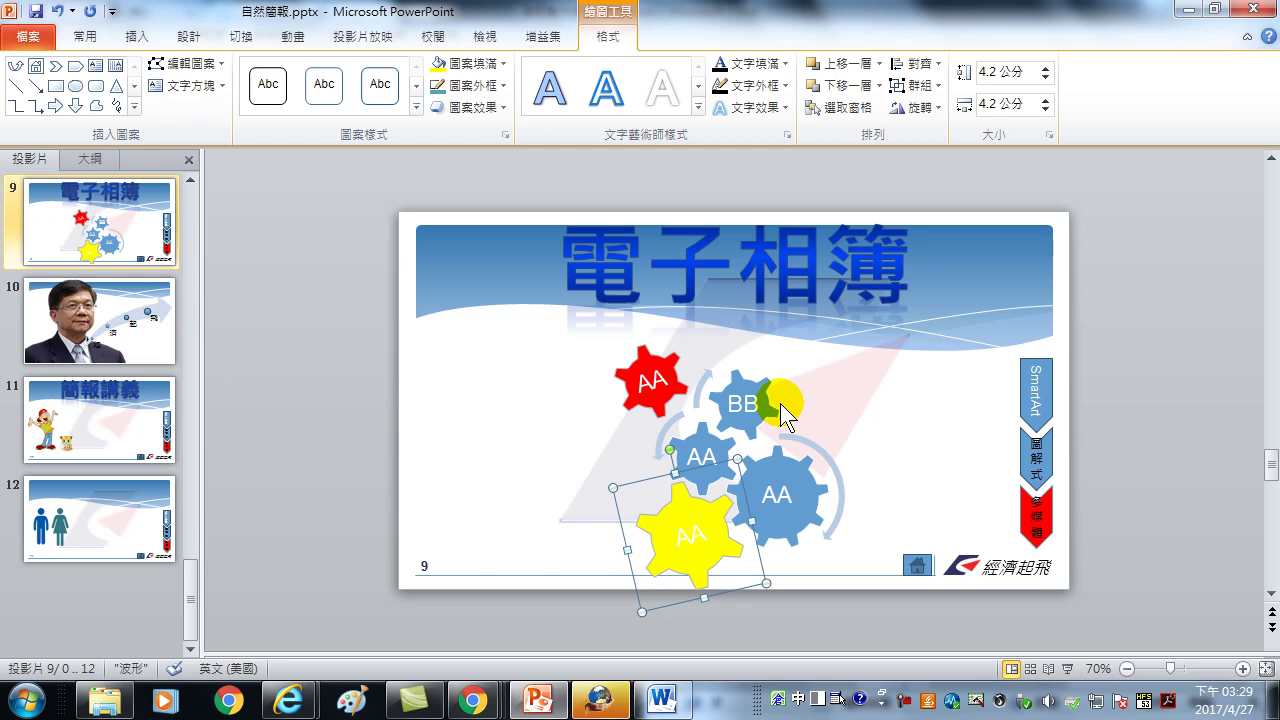
pyautogui.click(654, 380)
pyautogui.write('DD')
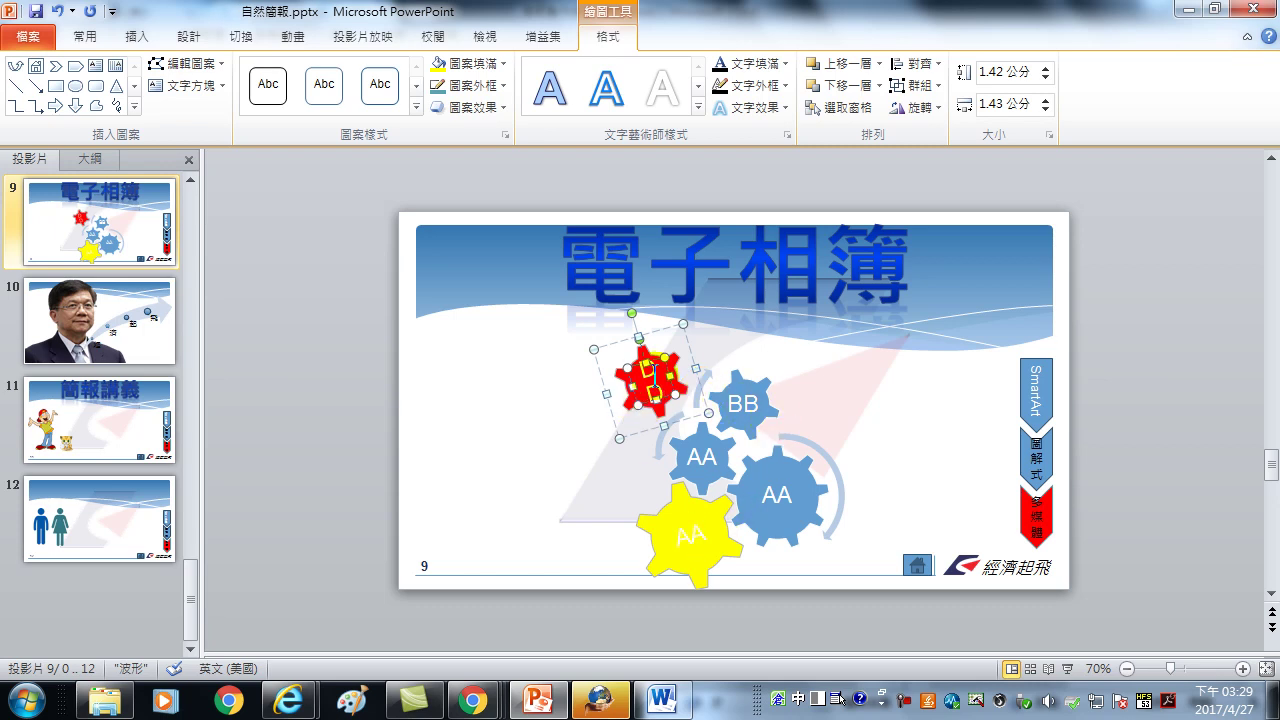
# Step: Decrease the red gear's DD label font size so it fits on one line
pyautogui.click(658, 348)
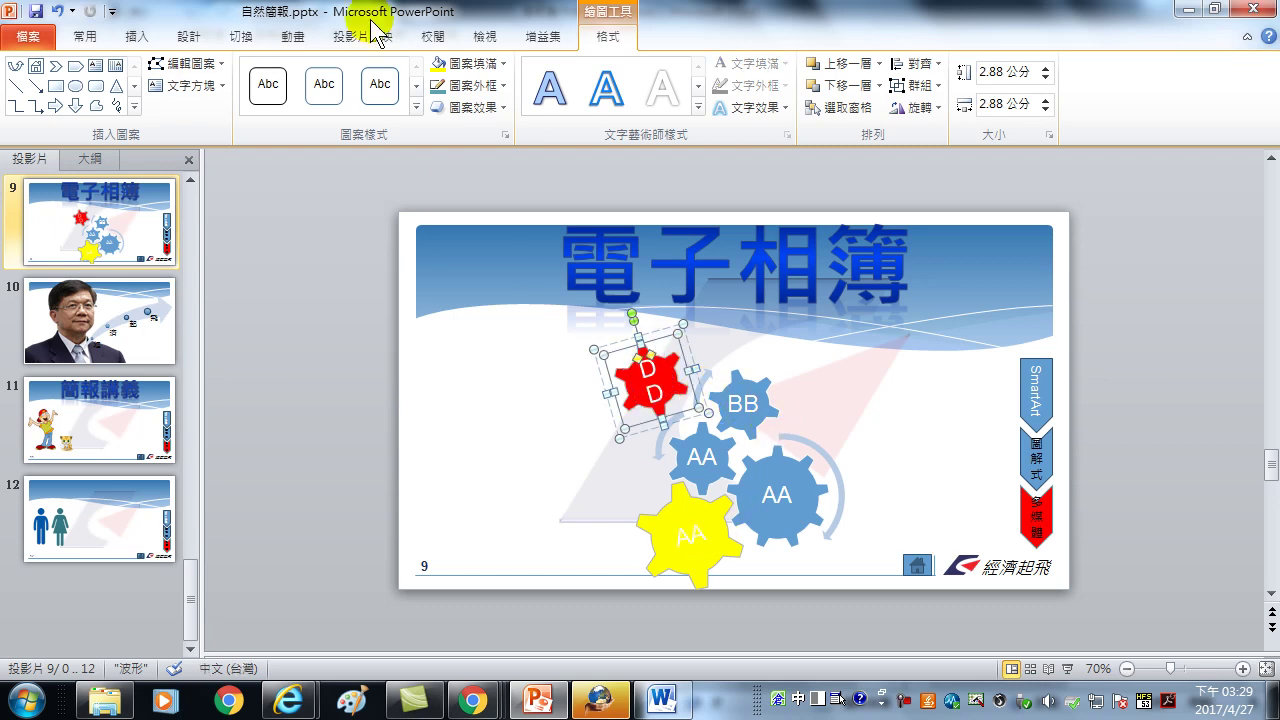
pyautogui.click(87, 33)
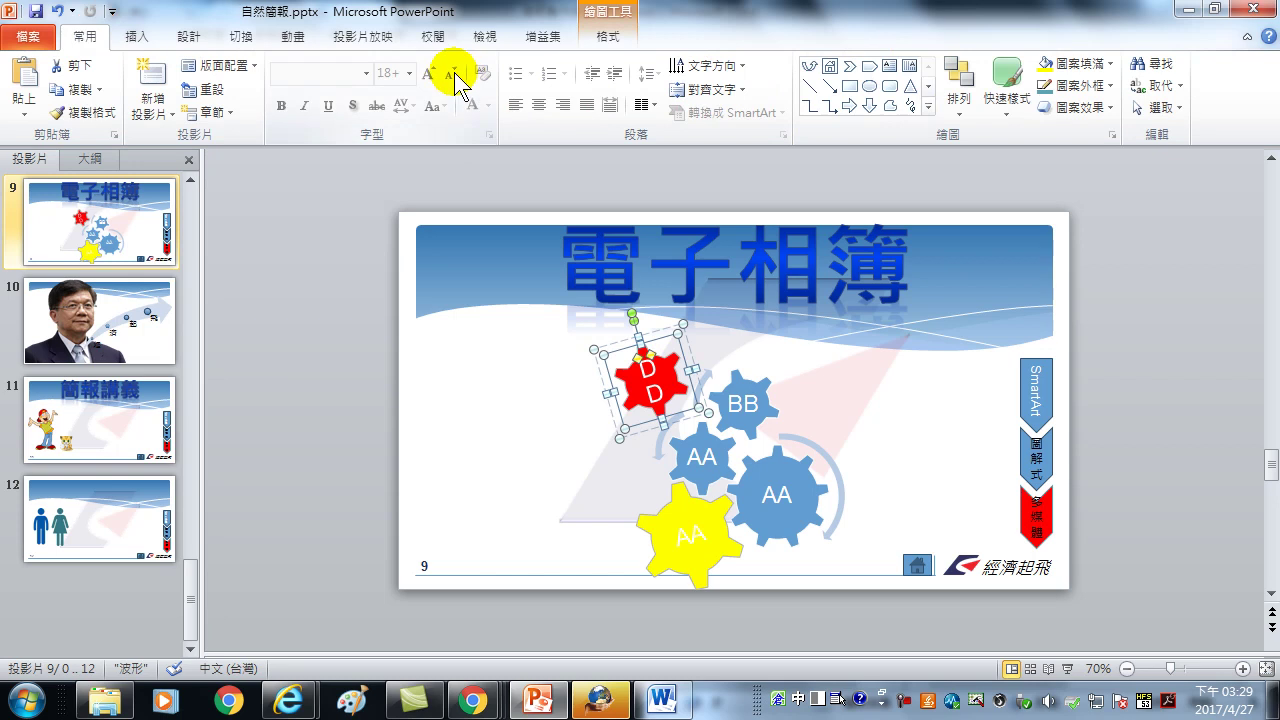
pyautogui.click(656, 330)
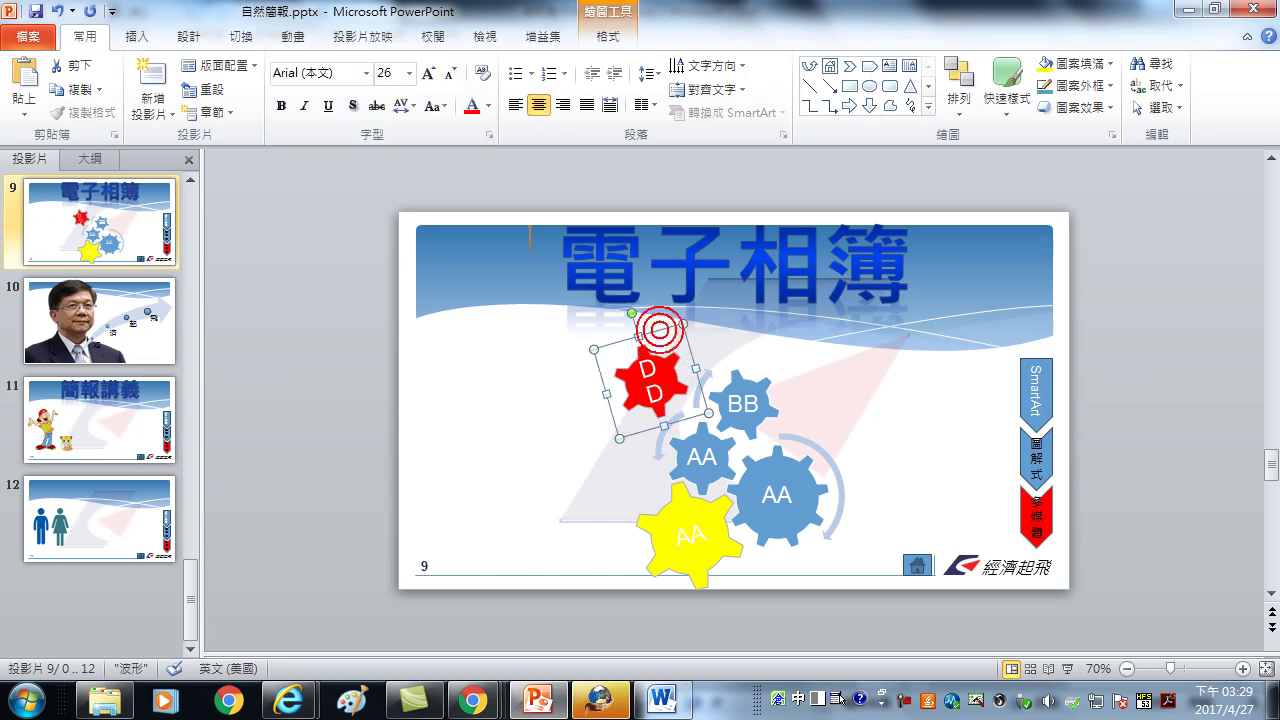
pyautogui.click(448, 75)
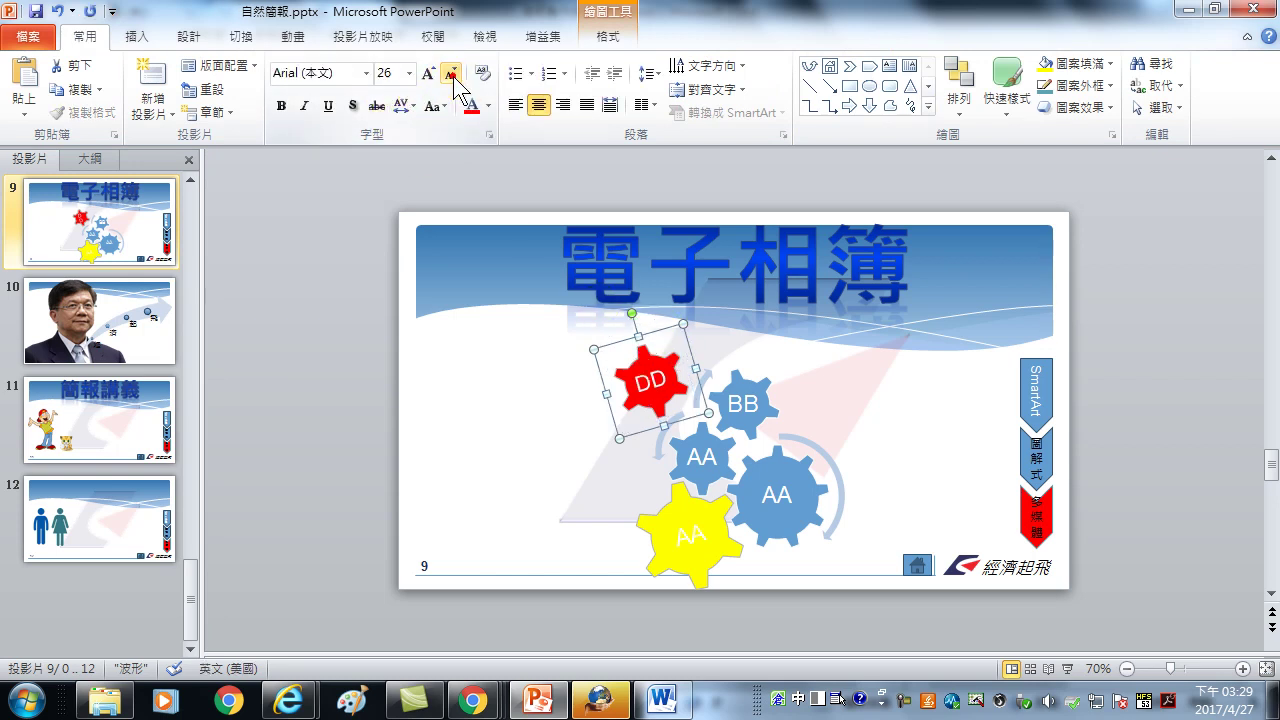
# Step: Make the yellow gear's text red and replace its AA label with EE
pyautogui.click(674, 502)
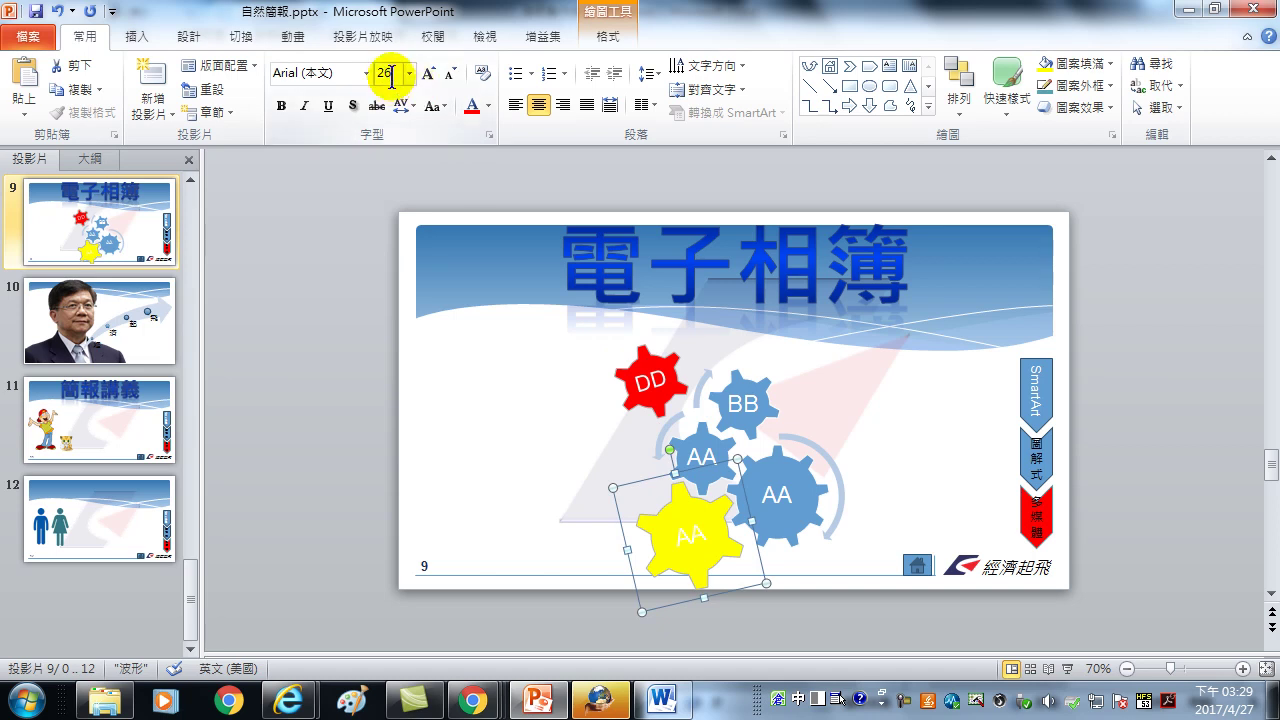
pyautogui.click(472, 106)
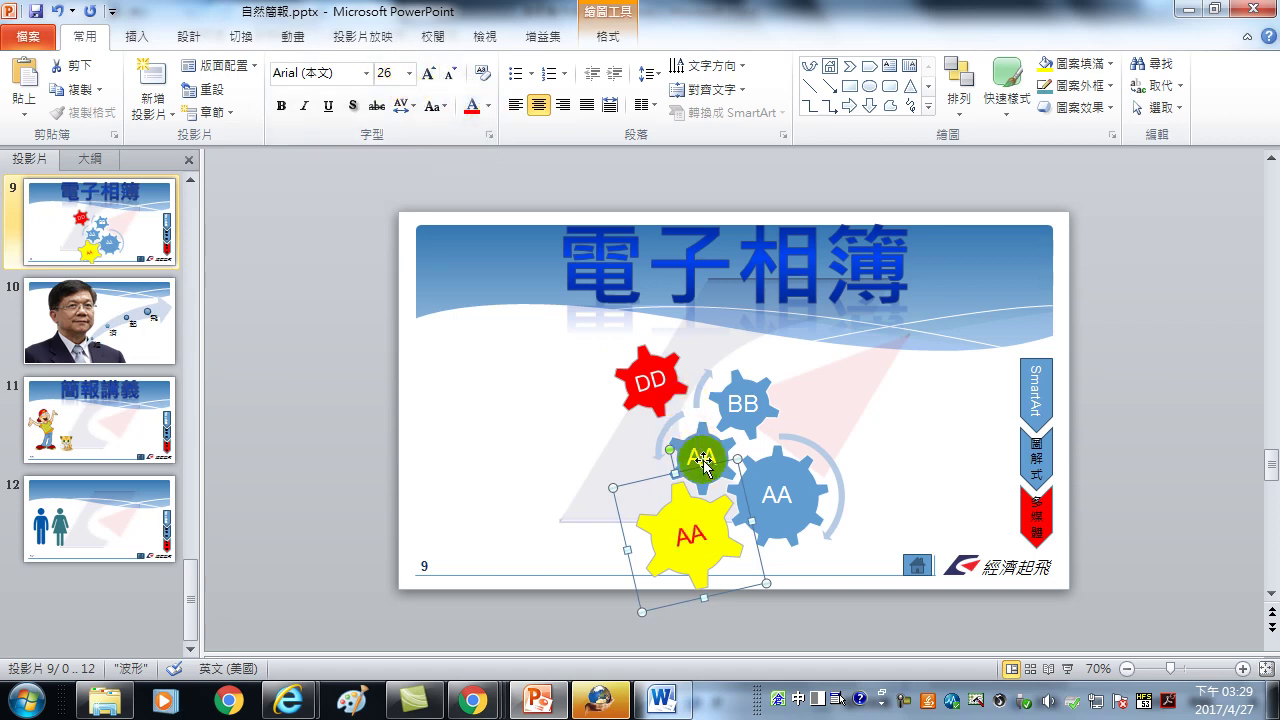
pyautogui.click(706, 534)
pyautogui.press('Delete')
pyautogui.write('EE')
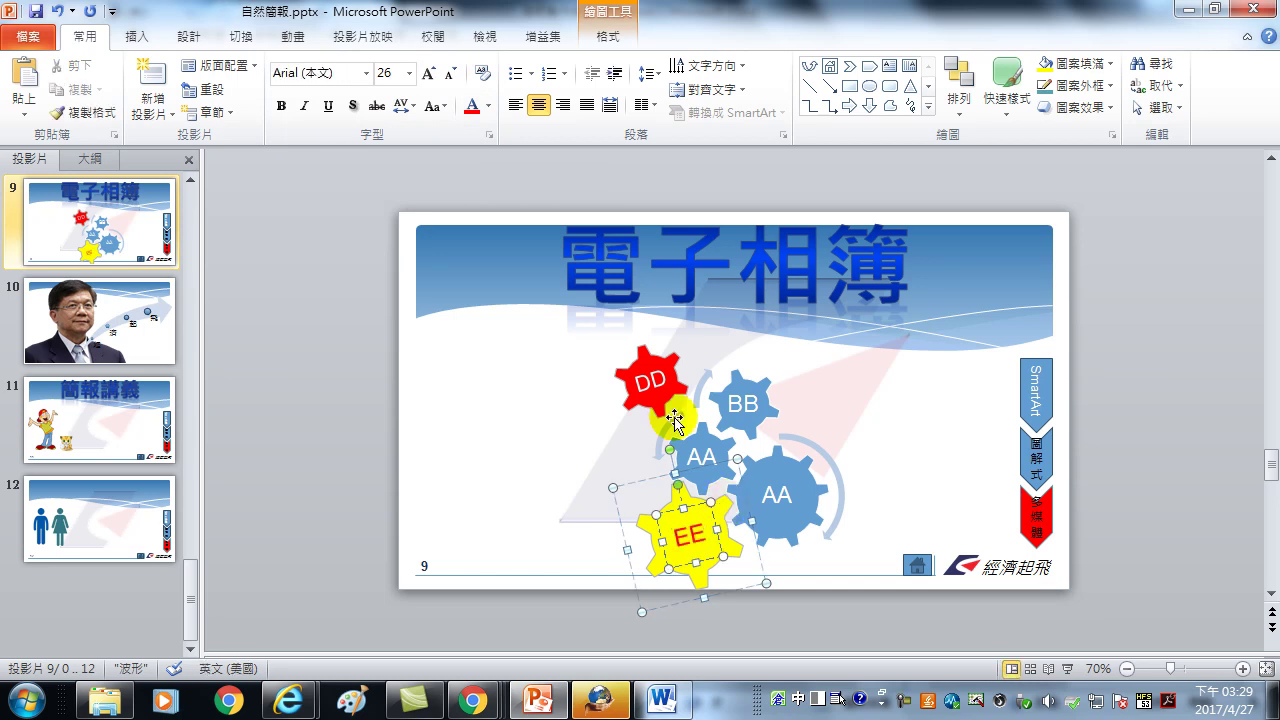
pyautogui.click(1206, 278)
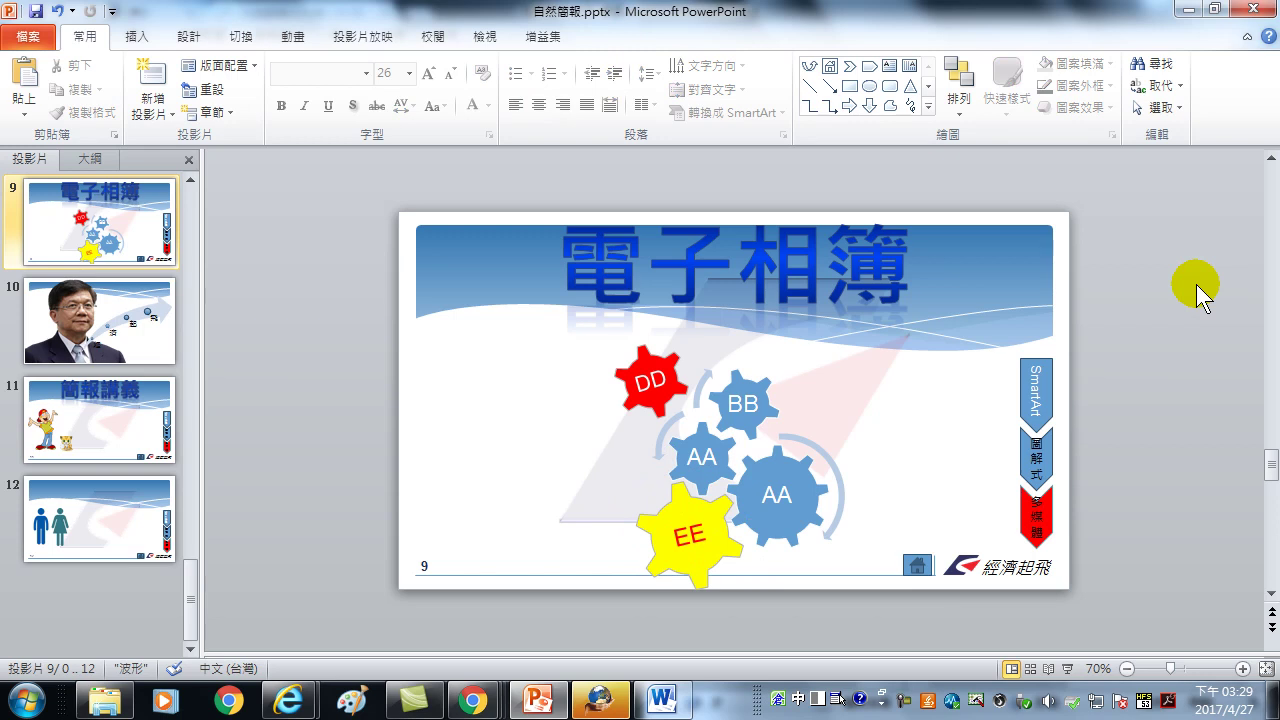
# Step: Select the BB gear so the SmartArt text pane lists AA, AA, BB
pyautogui.click(752, 432)
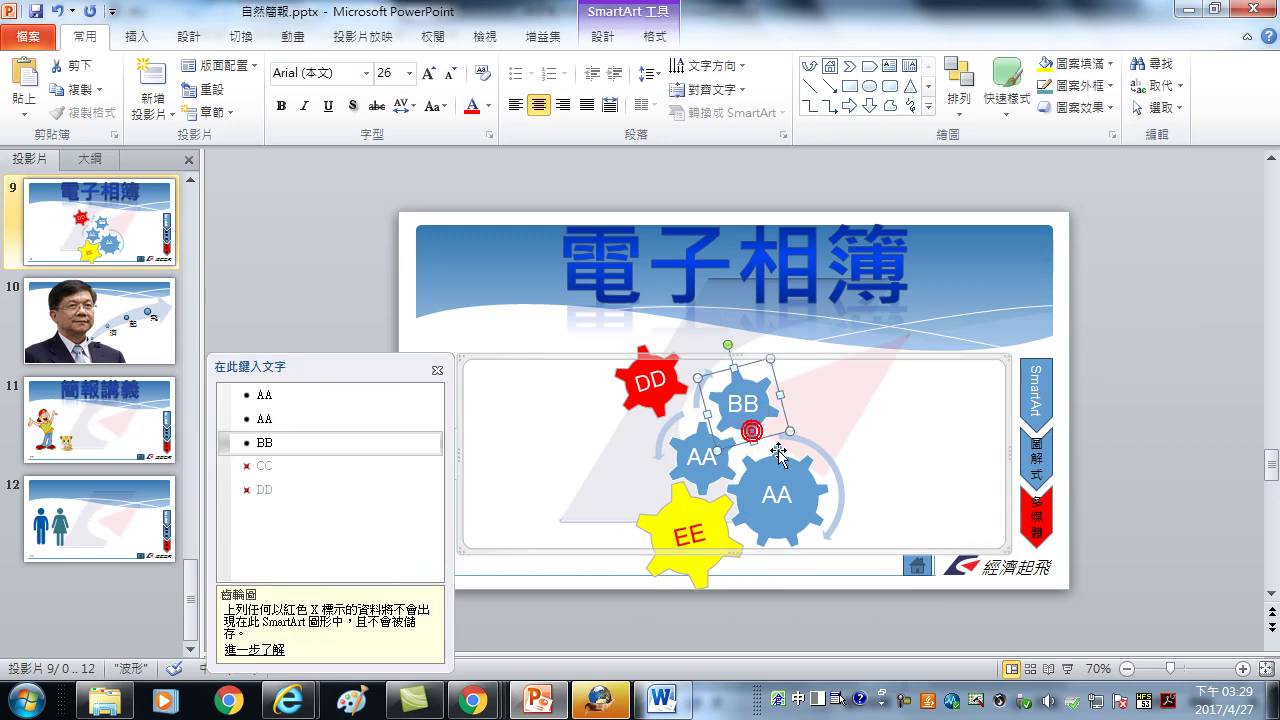